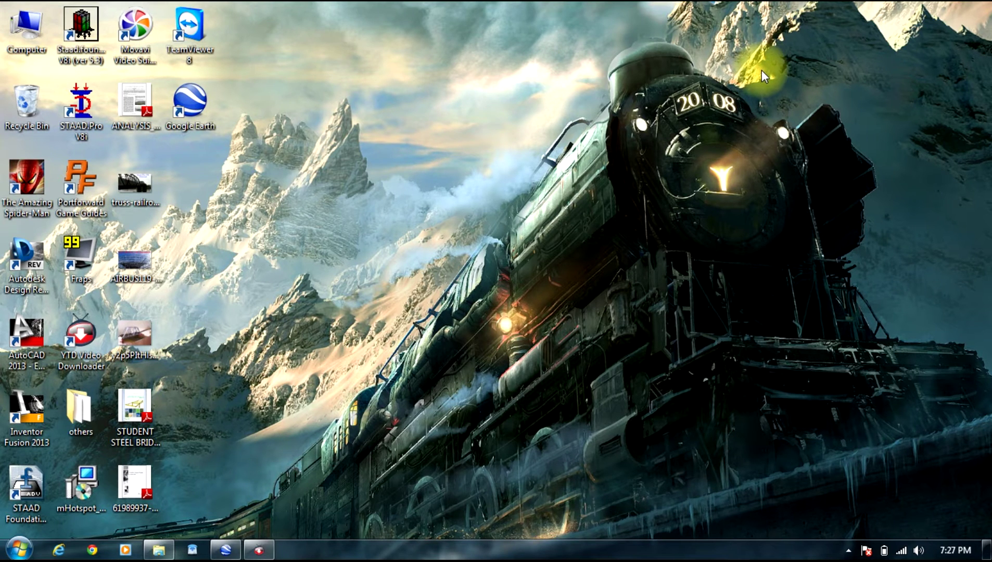
# Refresh the Windows desktop from its right-click menu.
pyautogui.rightClick(420, 15)
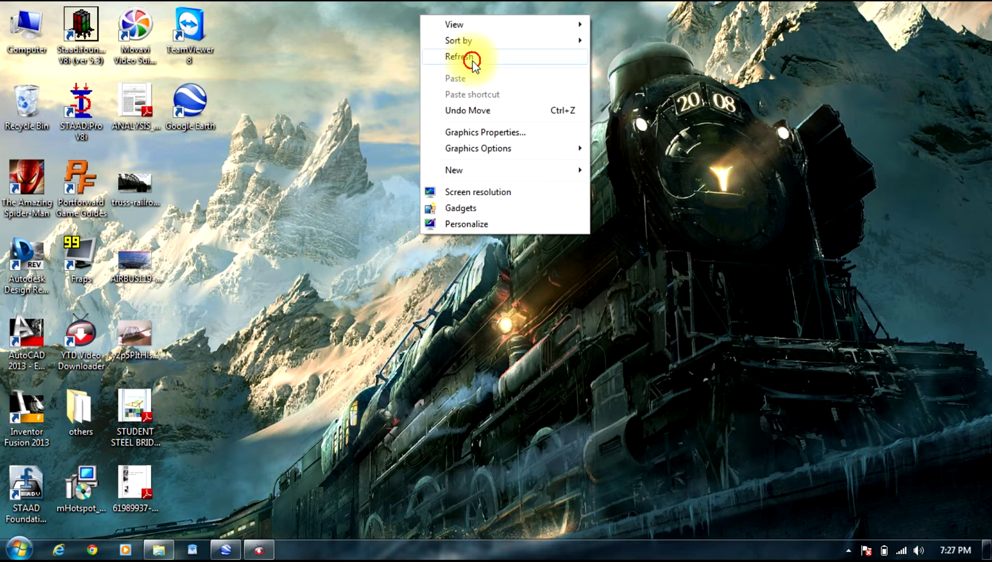
pyautogui.click(471, 60)
# Launch STAAD.Pro and start a new Space project named aq1234df in metres and kilonewtons.
pyautogui.doubleClick(86, 111)
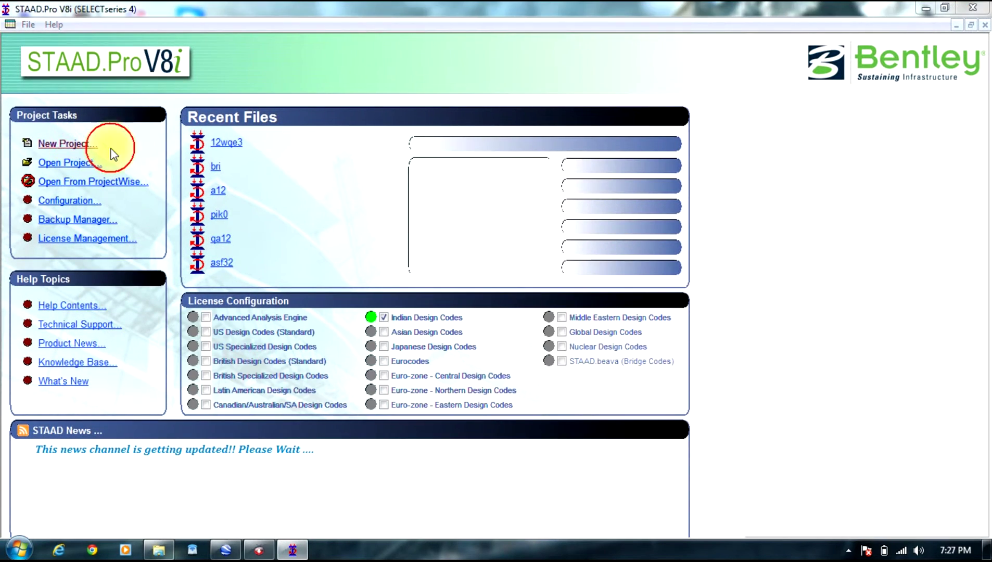
pyautogui.click(93, 145)
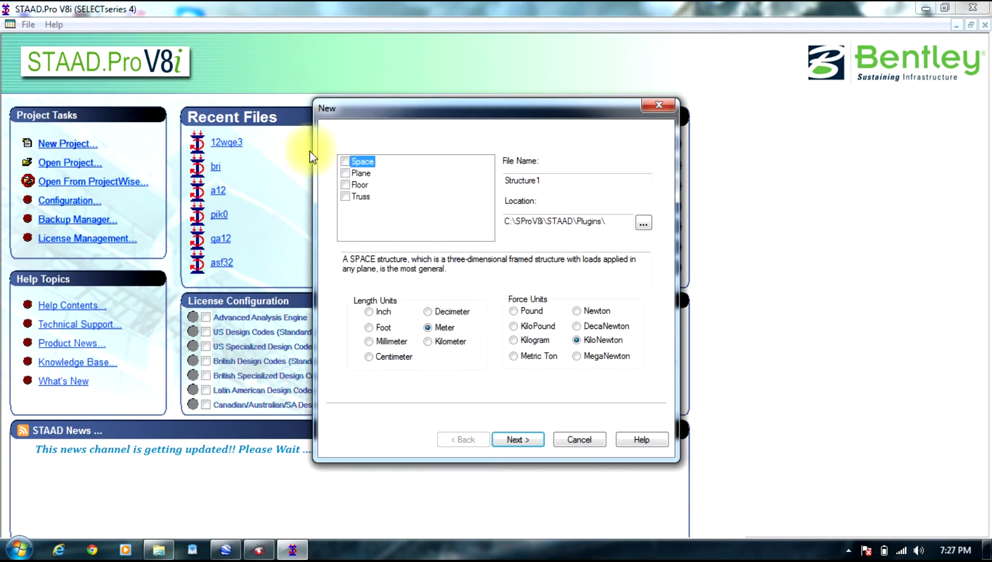
pyautogui.doubleClick(593, 184)
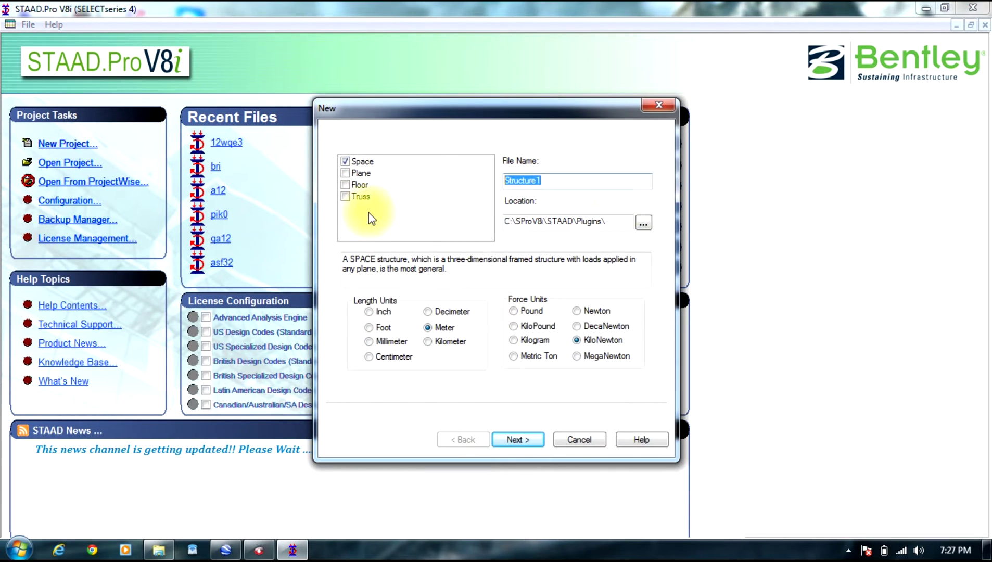
pyautogui.write('aq1234')
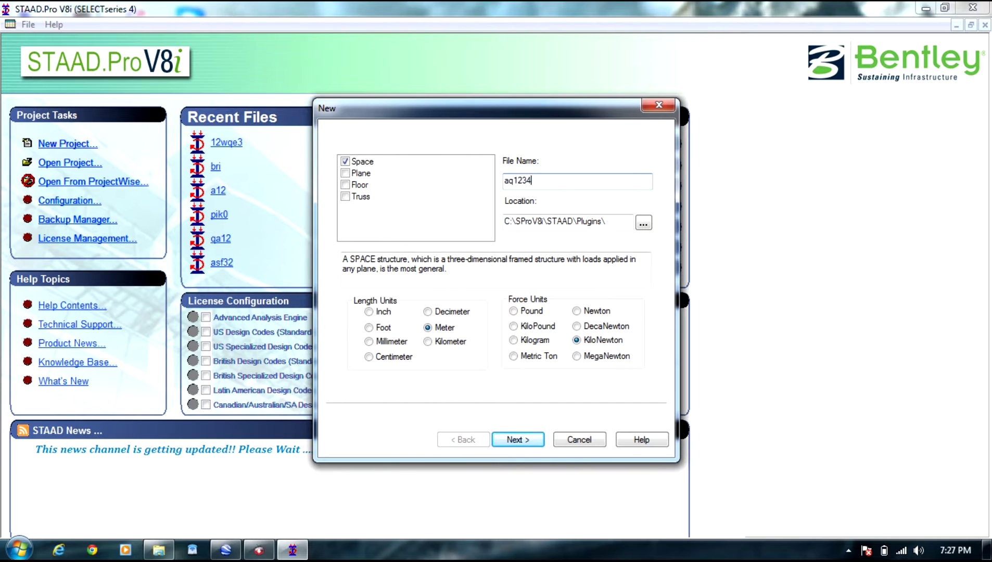
pyautogui.write('df')
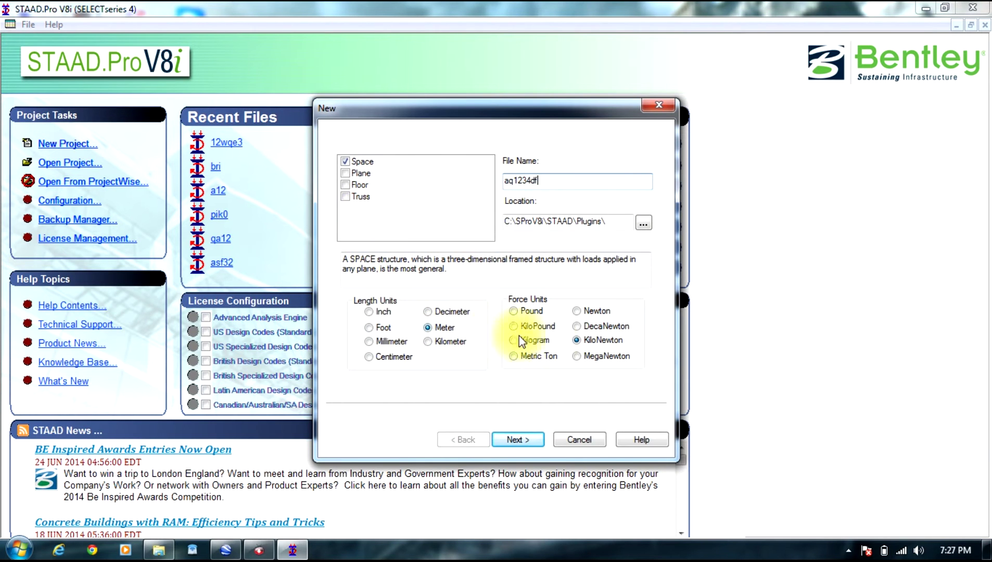
pyautogui.click(518, 440)
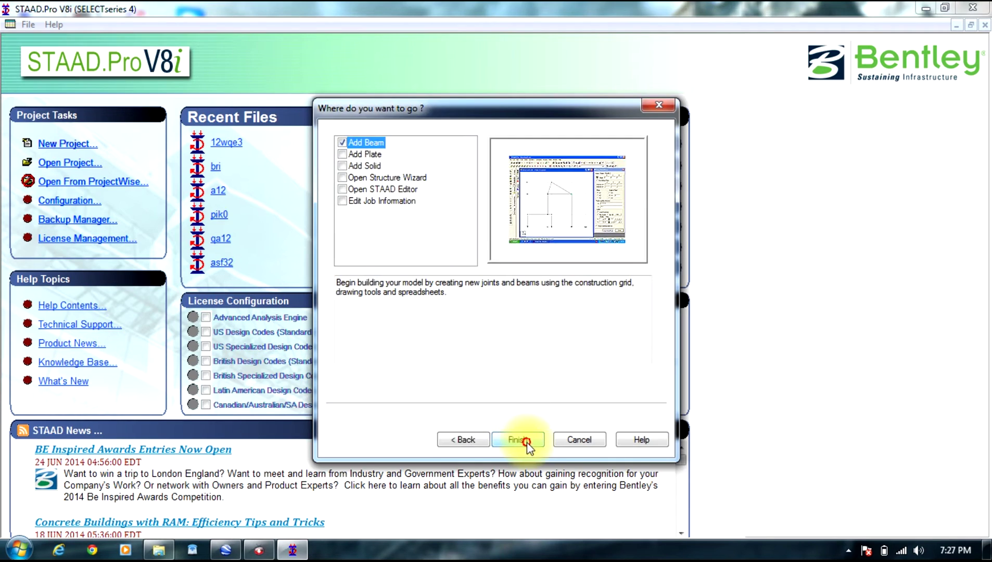
# Finish project setup and choose the Bay Frame prototype in the Structure Wizard.
pyautogui.click(527, 441)
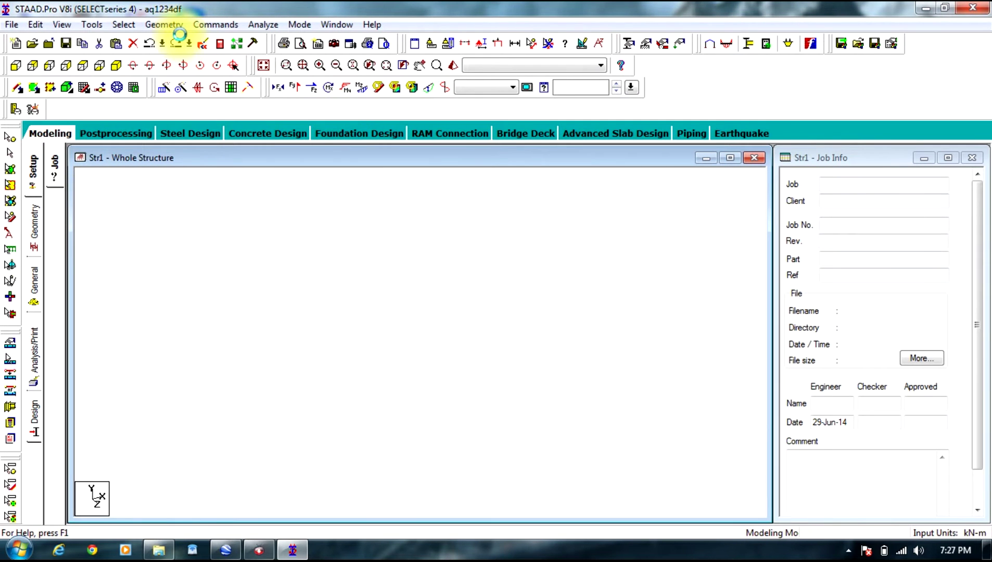
pyautogui.click(17, 65)
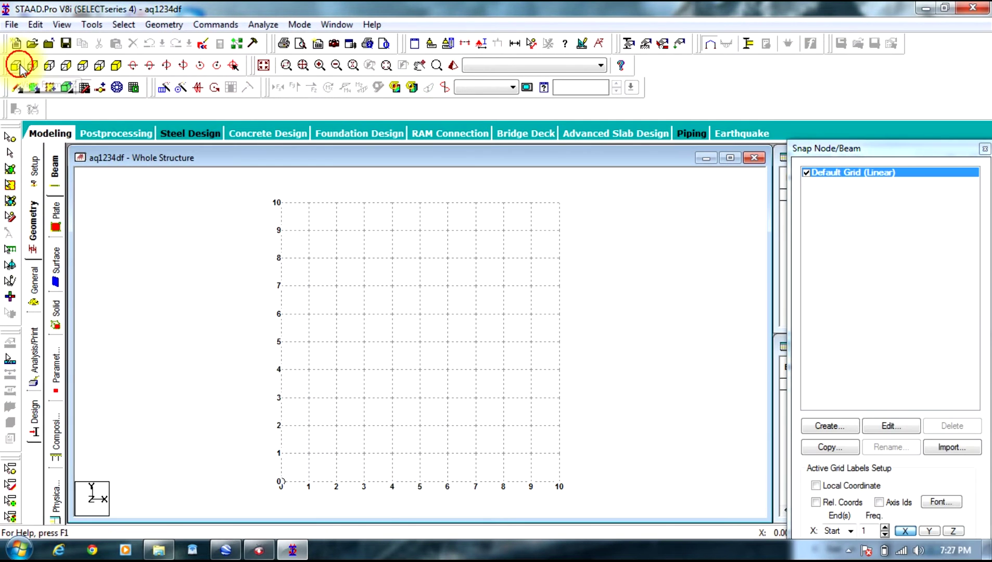
pyautogui.click(166, 24)
pyautogui.click(204, 466)
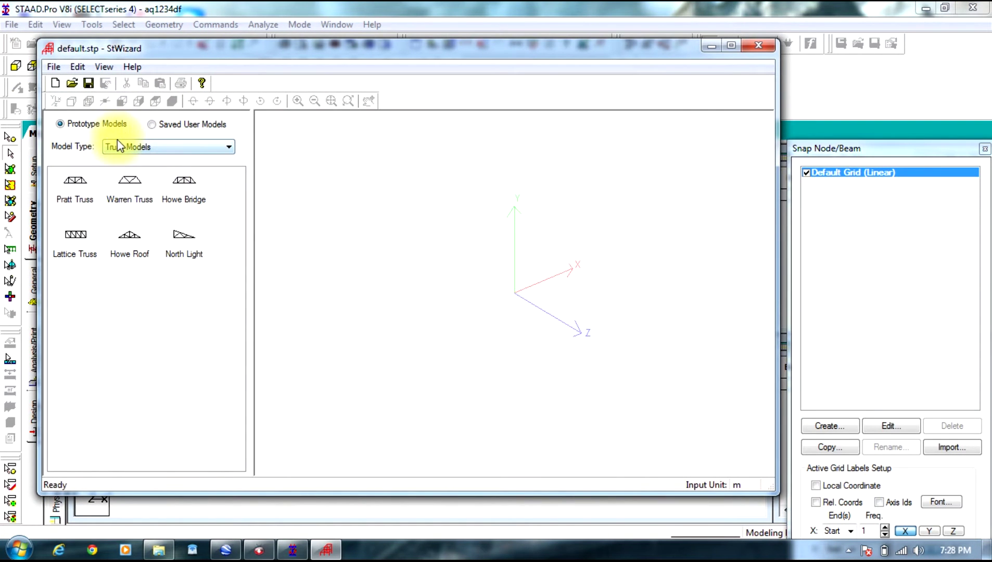
pyautogui.click(118, 146)
pyautogui.click(132, 165)
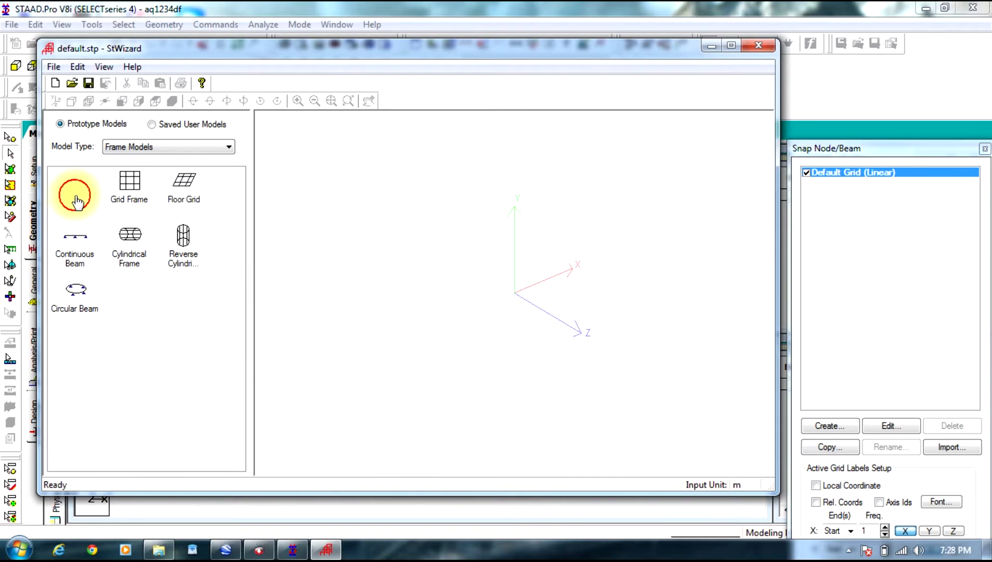
pyautogui.doubleClick(76, 201)
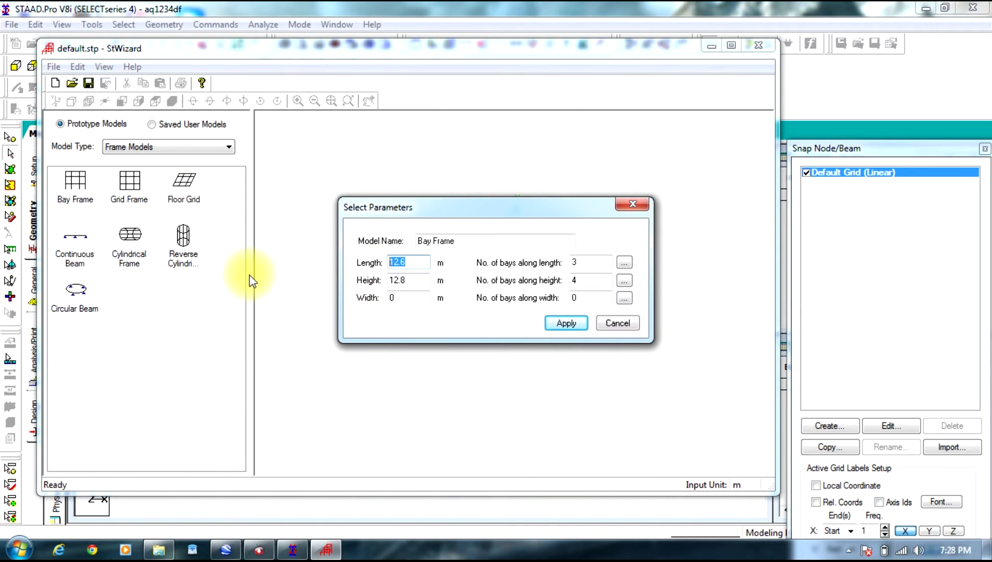
# Set bay frame dimensions: 6 bays along length, height 3 m with 1 bay, width 24 m with 6 bays.
pyautogui.write('1')
pyautogui.press('BackSpace')
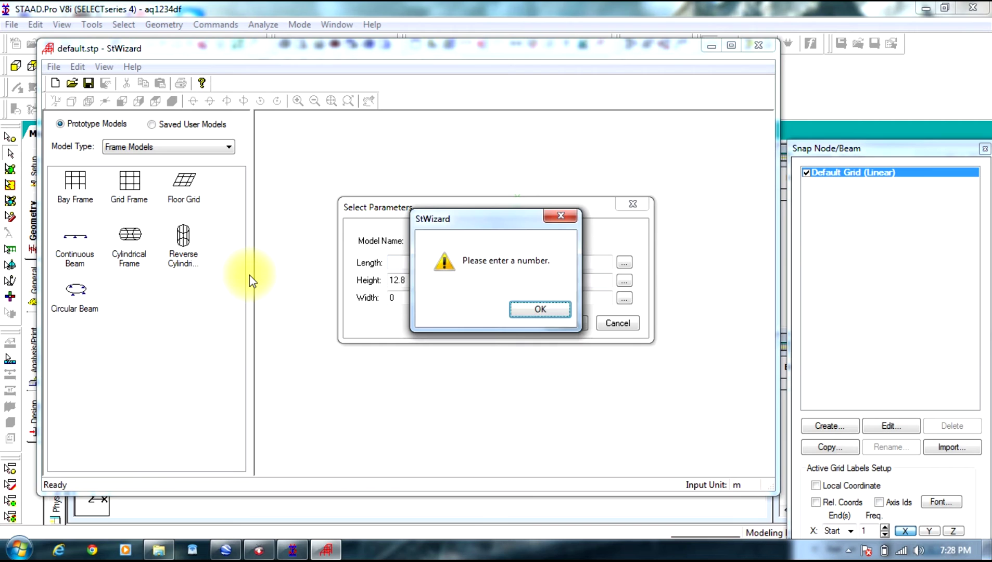
pyautogui.click(558, 312)
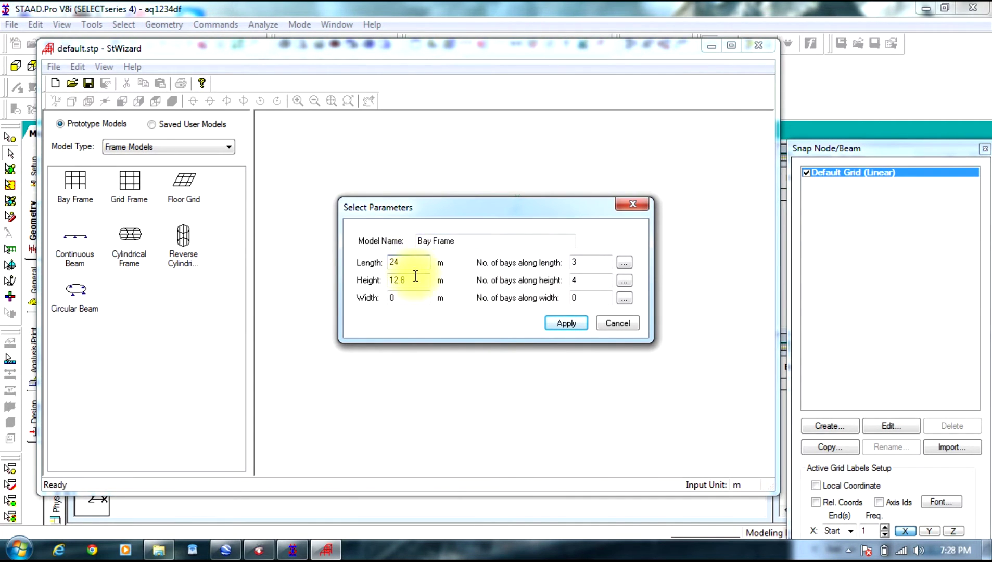
pyautogui.moveTo(580, 262); pyautogui.dragTo(511, 267)
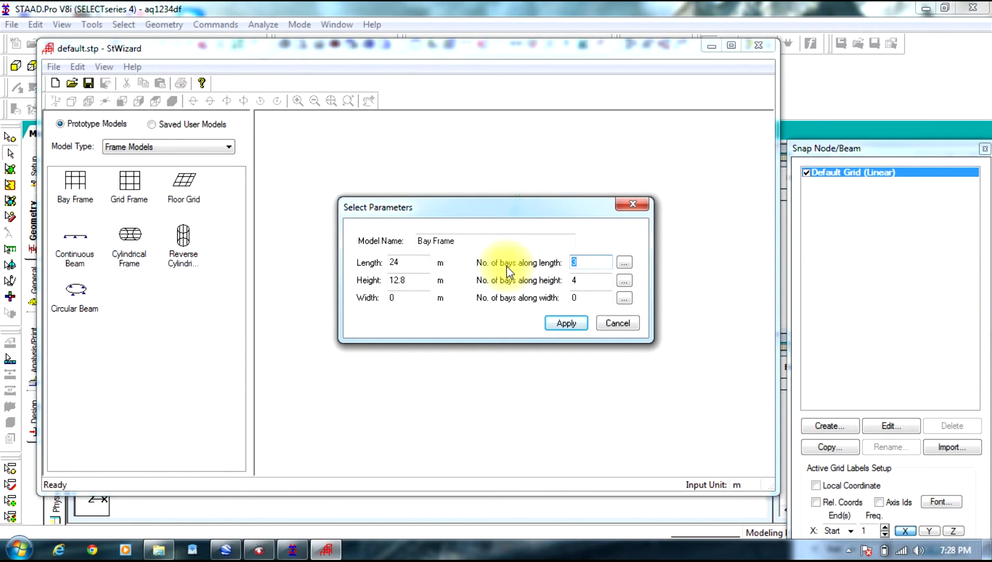
pyautogui.write('6')
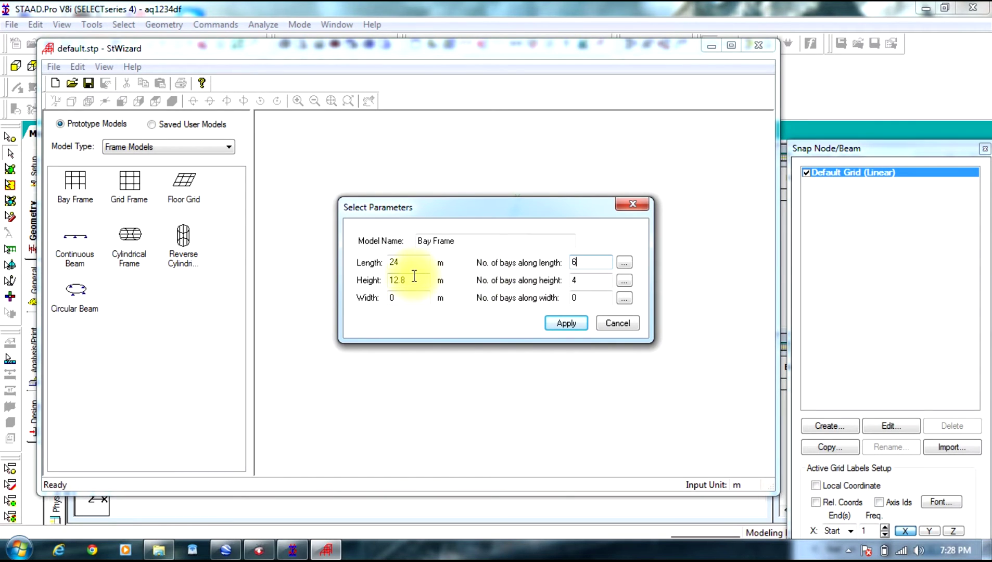
pyautogui.moveTo(419, 280); pyautogui.dragTo(366, 278)
pyautogui.write('3')
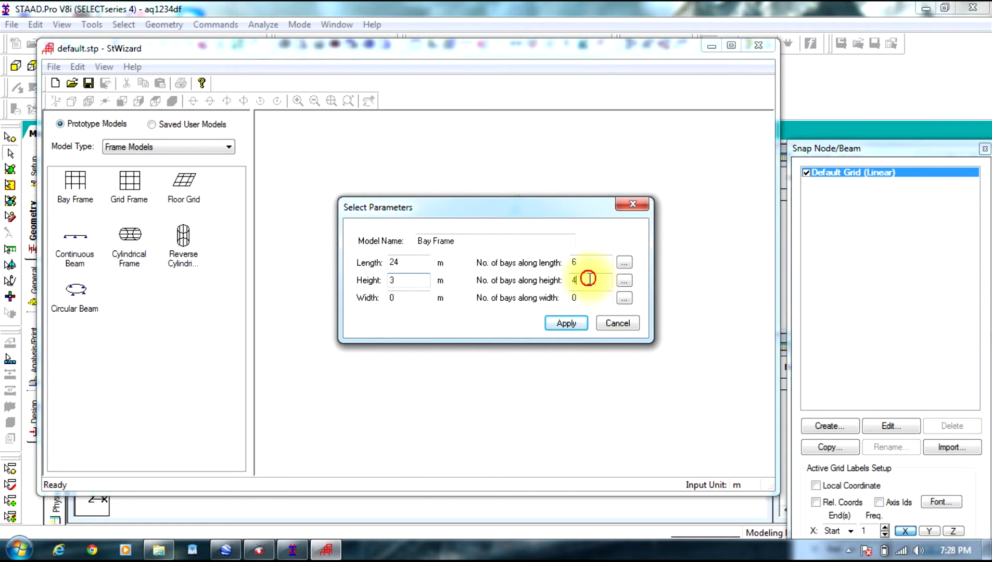
pyautogui.moveTo(588, 278); pyautogui.dragTo(503, 274)
pyautogui.write('1')
pyautogui.moveTo(409, 294); pyautogui.dragTo(370, 295)
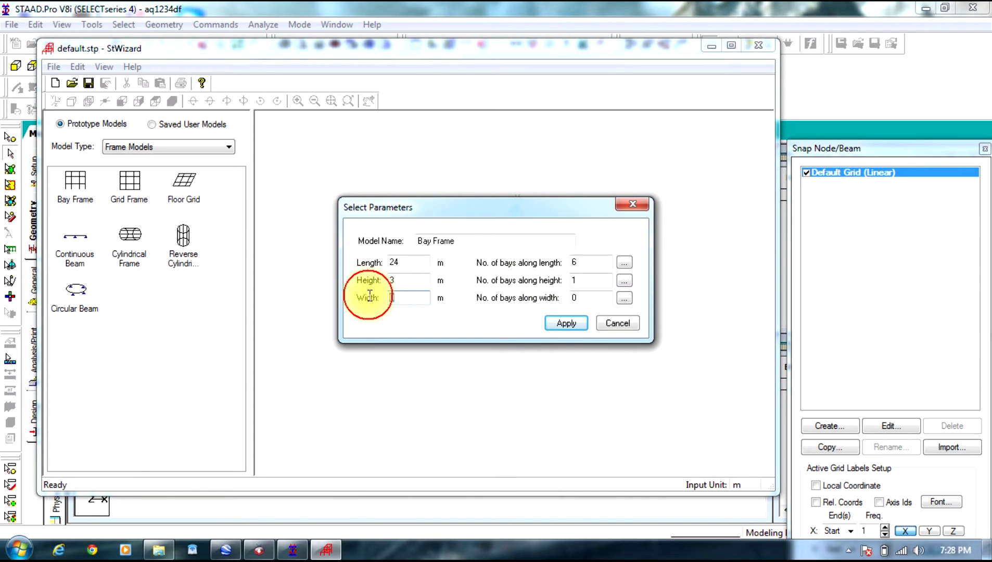
pyautogui.write('24')
pyautogui.moveTo(588, 297); pyautogui.dragTo(515, 307)
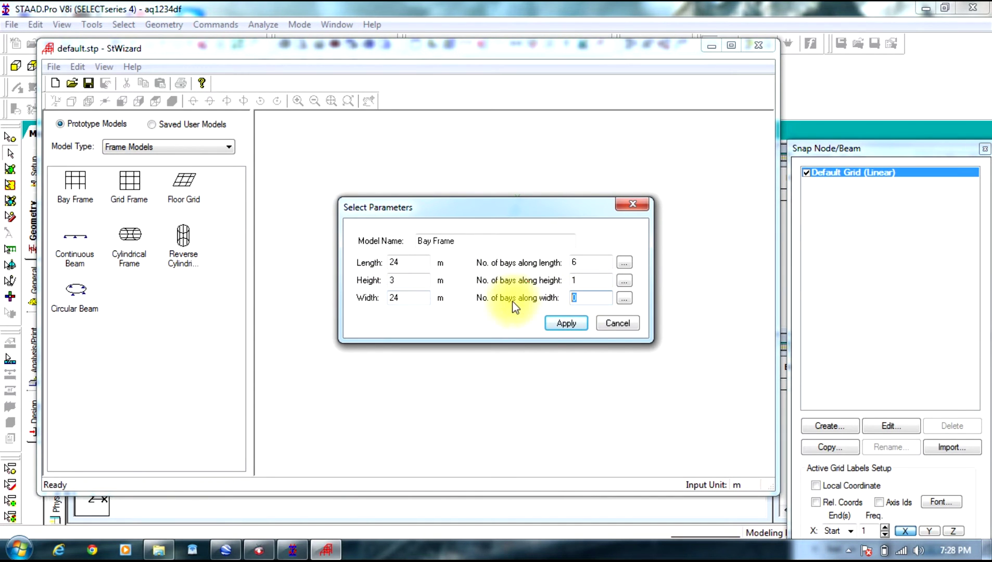
pyautogui.write('6')
# Generate the bay frame and merge it into the model at the origin.
pyautogui.click(560, 323)
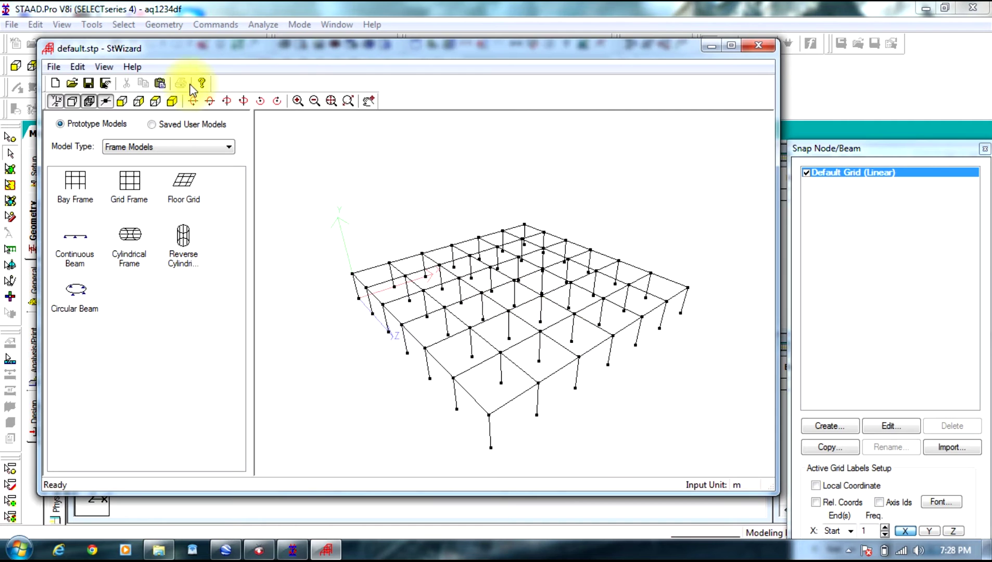
pyautogui.click(170, 95)
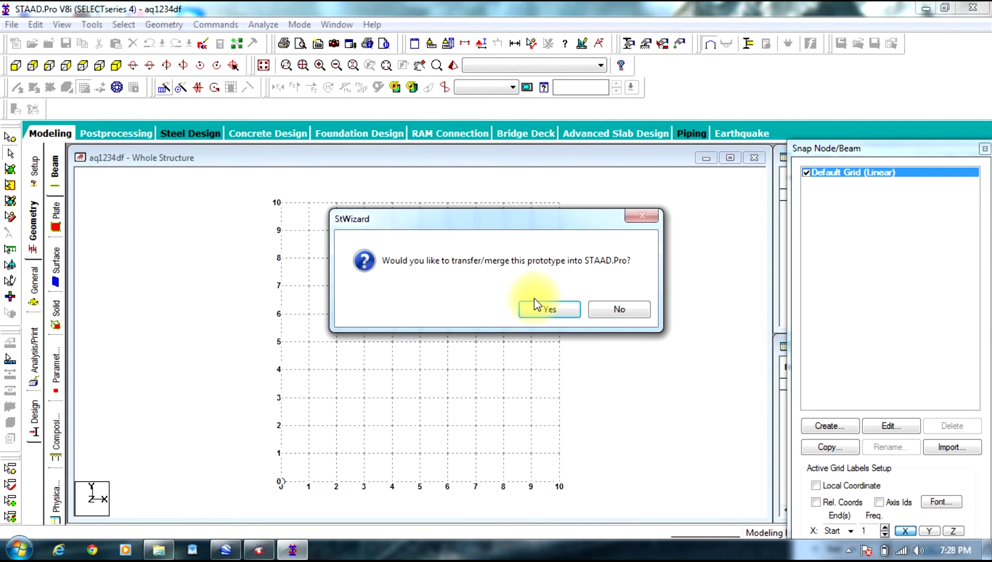
pyautogui.click(545, 309)
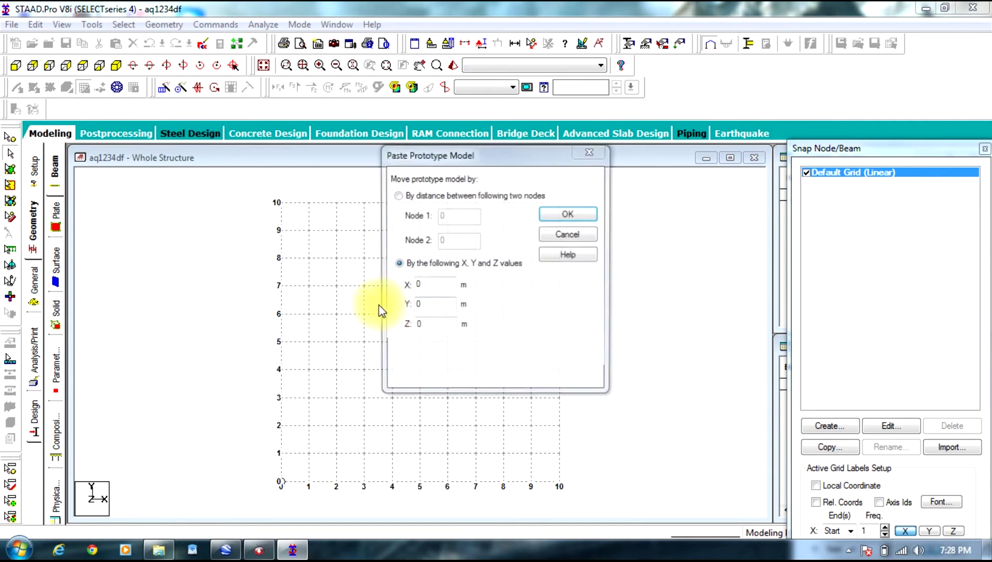
pyautogui.click(557, 215)
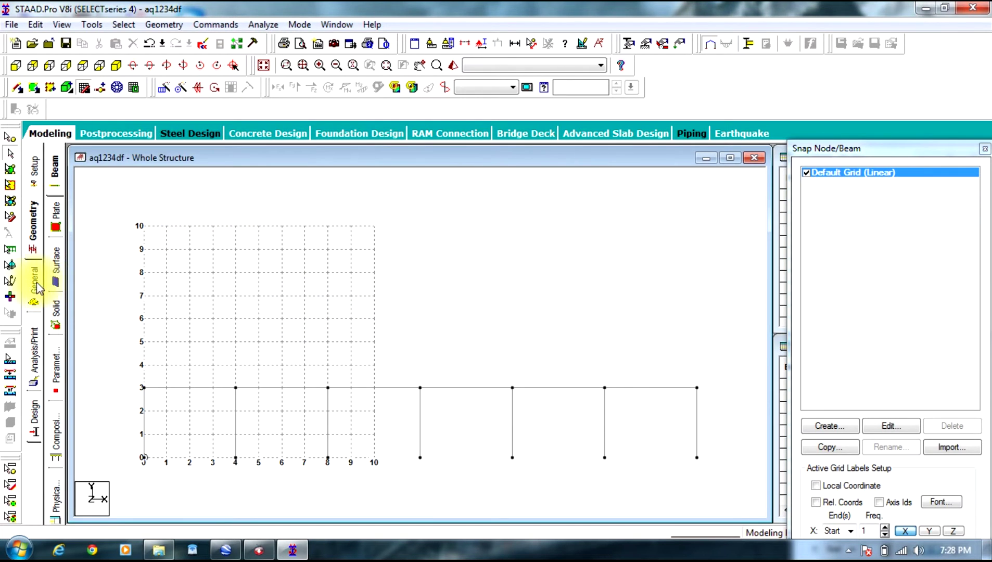
# Define a 0.40x0.40 concrete rectangular section.
pyautogui.click(35, 285)
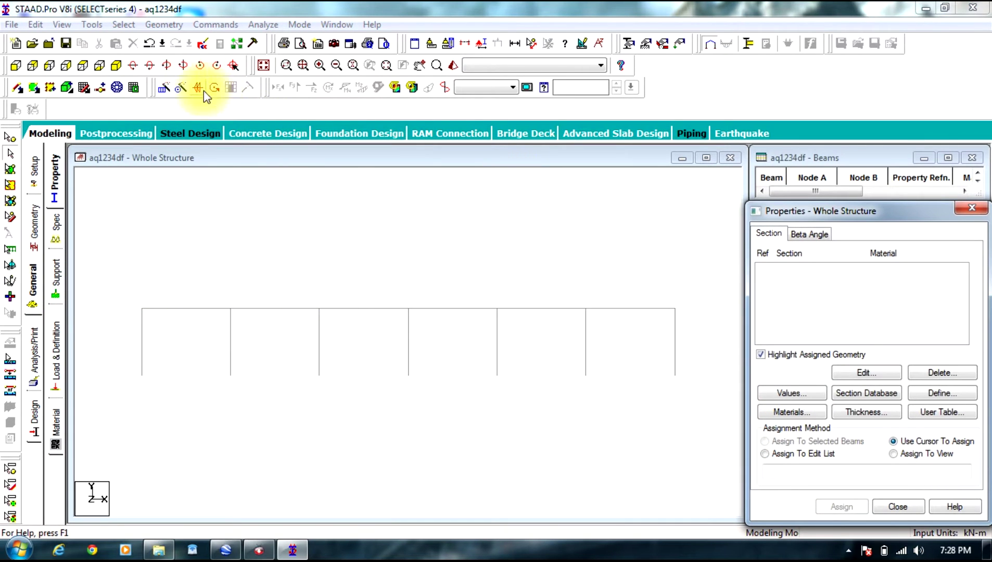
pyautogui.click(117, 62)
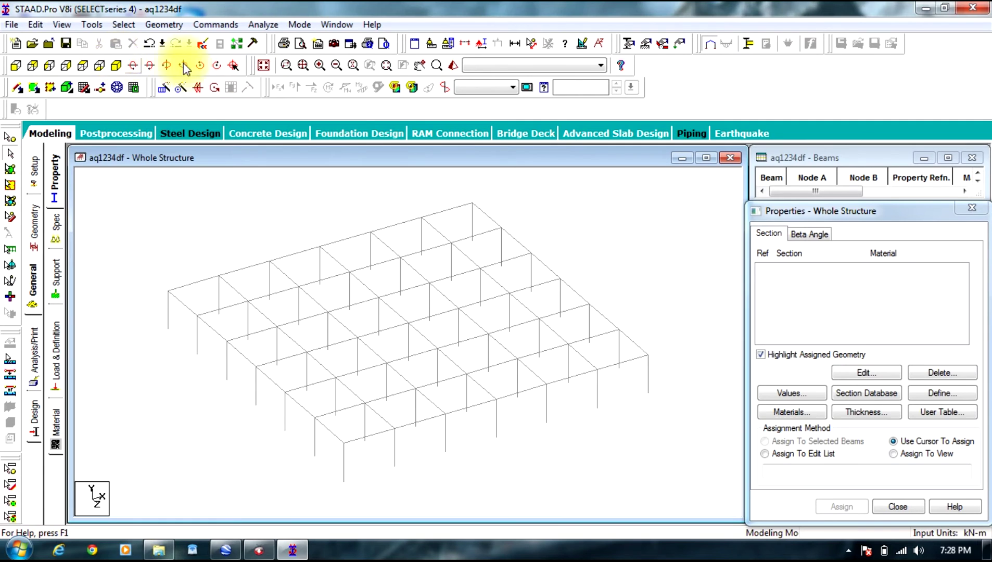
pyautogui.click(916, 393)
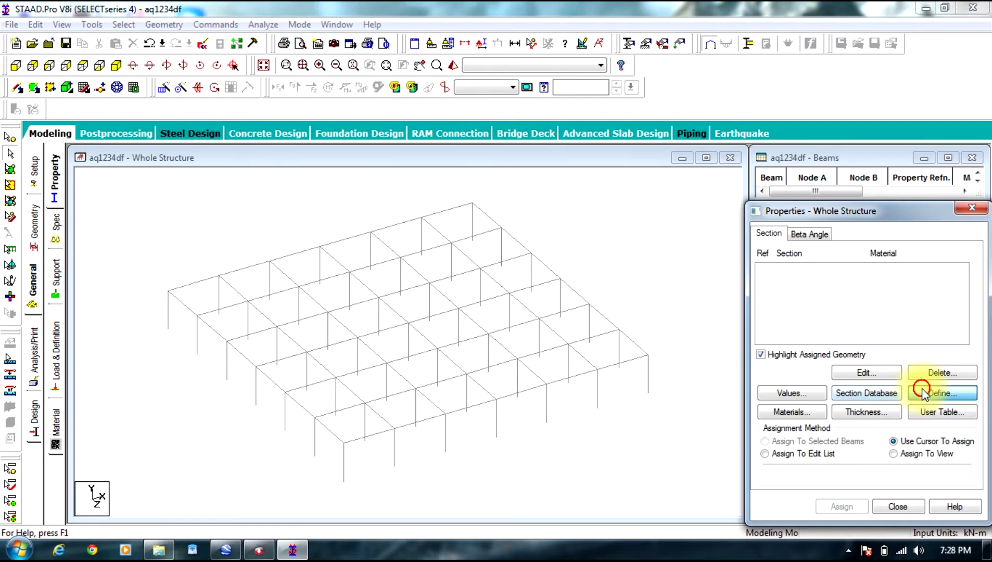
pyautogui.click(288, 161)
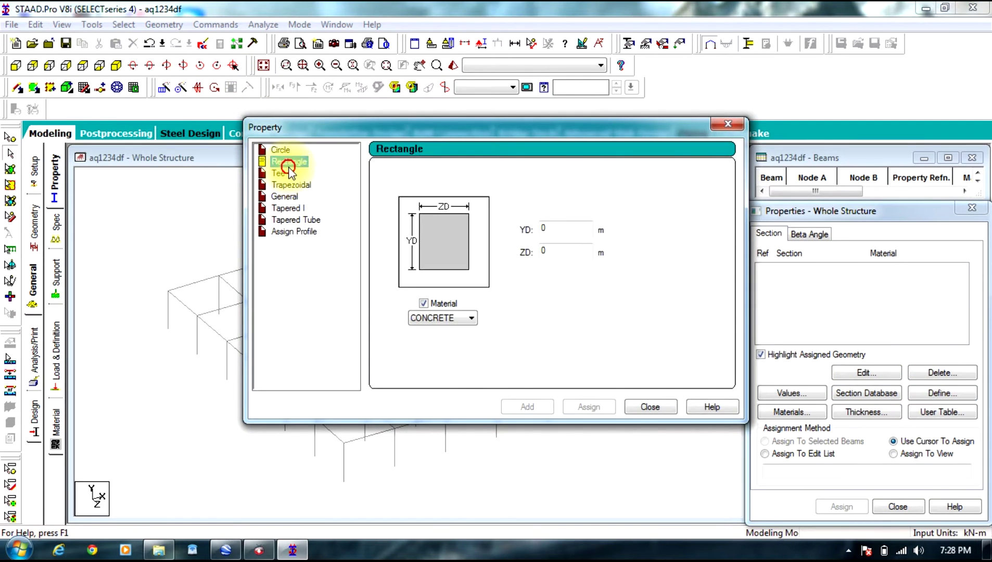
pyautogui.click(559, 235)
pyautogui.write('.4')
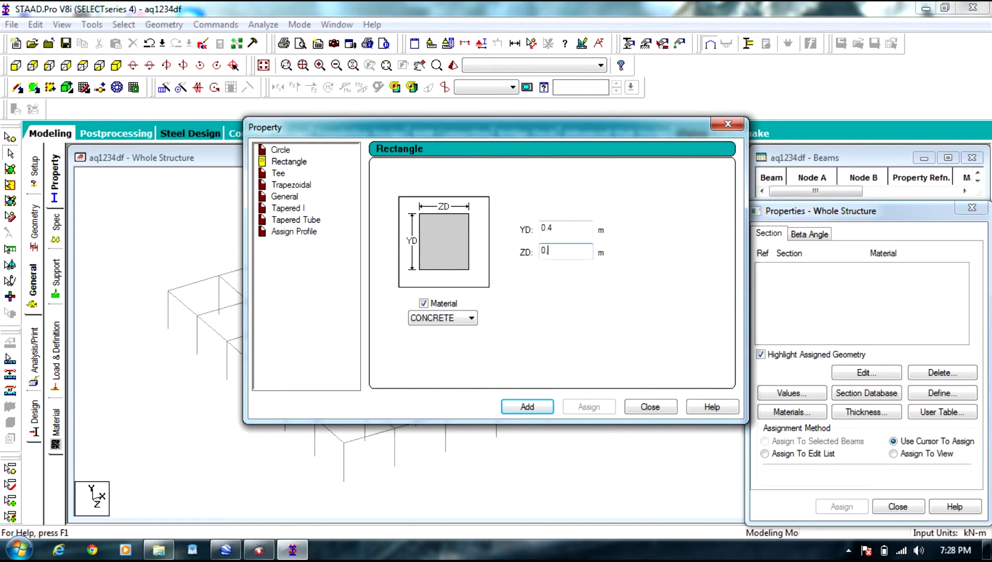
pyautogui.write('.4')
pyautogui.click(524, 407)
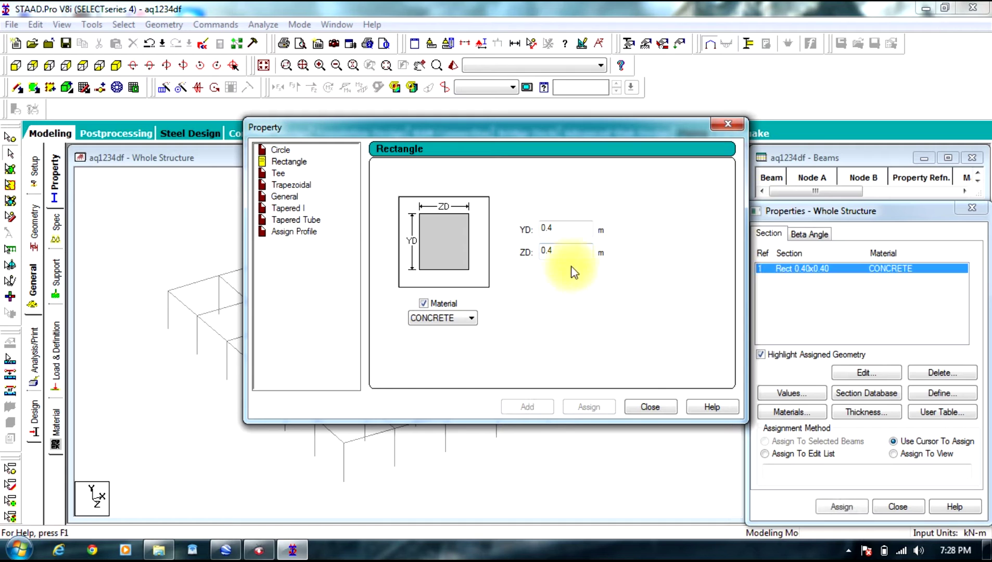
pyautogui.click(556, 228)
# Add 0.30x0.40 and 0.30x0.30 rectangular sections by changing the dimension to 0.3.
pyautogui.write('3')
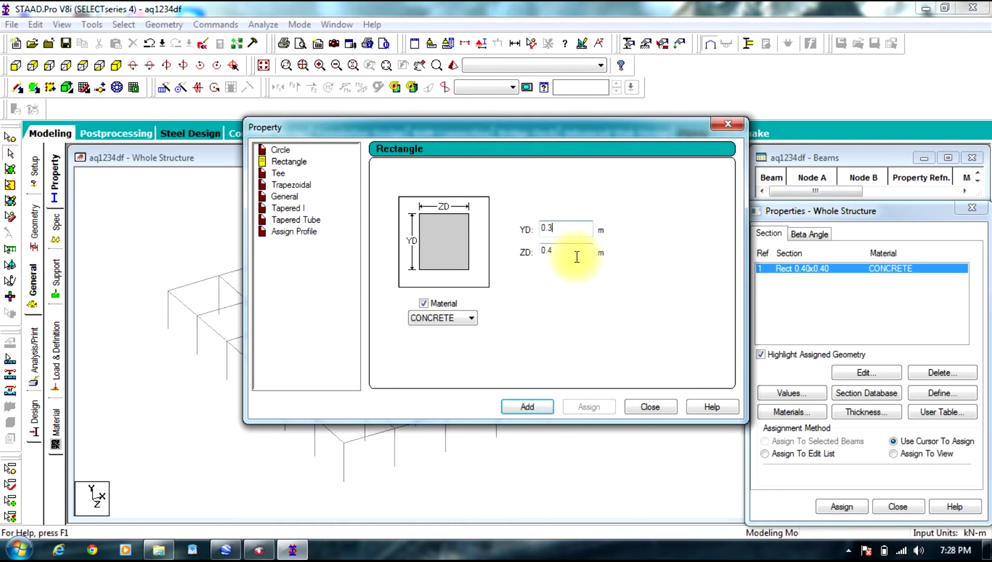
pyautogui.click(529, 409)
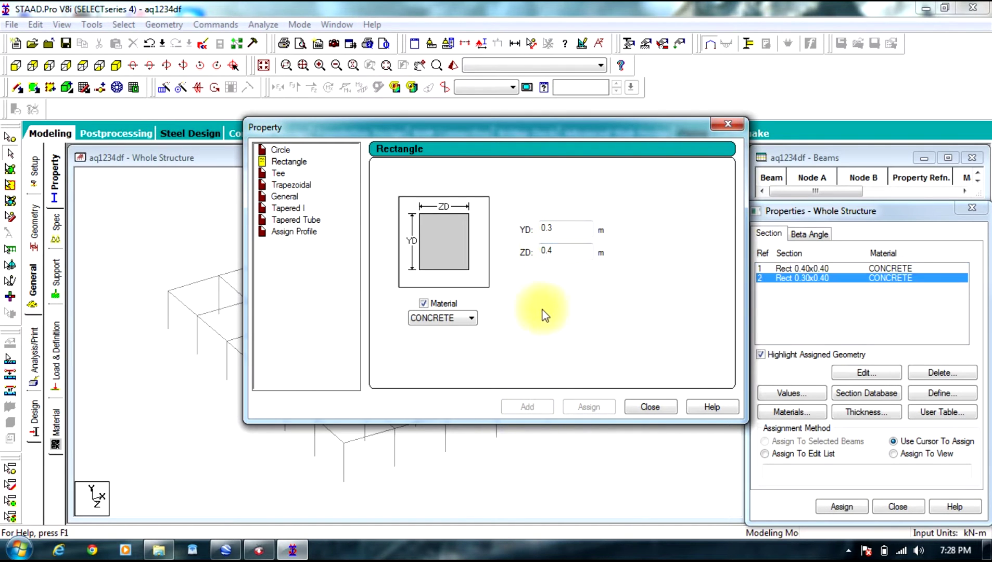
pyautogui.press('BackSpace')
pyautogui.write('3')
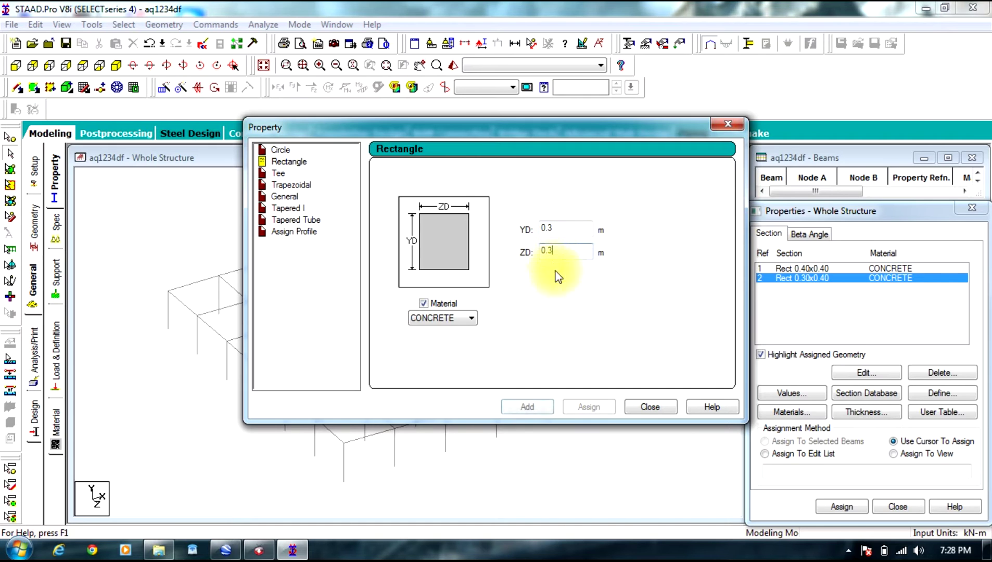
pyautogui.click(530, 408)
pyautogui.click(650, 407)
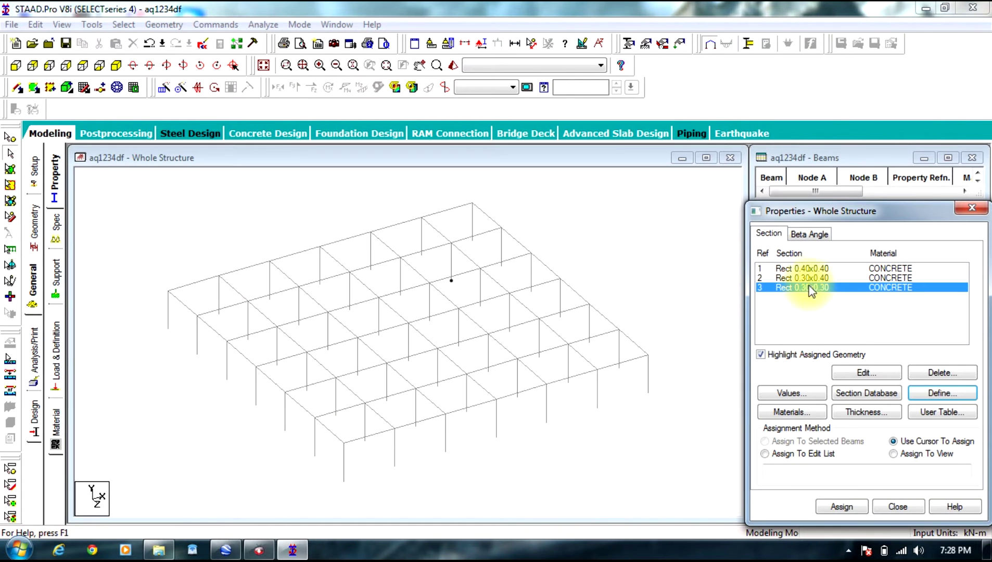
# Delete the 0.30x0.40 section from the property list.
pyautogui.click(804, 278)
pyautogui.click(956, 375)
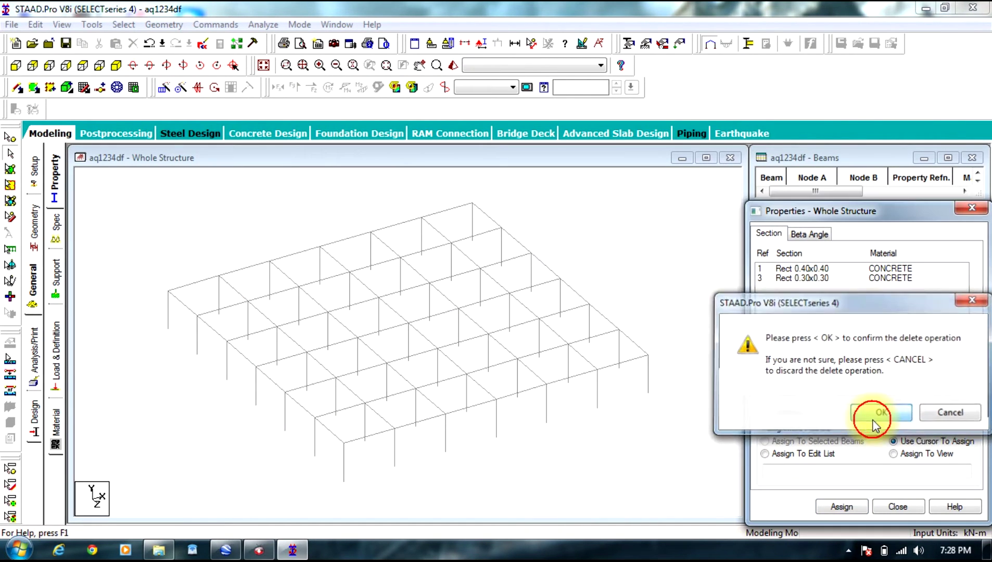
pyautogui.click(880, 411)
# Assign the 0.40x0.40 section to all columns of the frame.
pyautogui.click(813, 269)
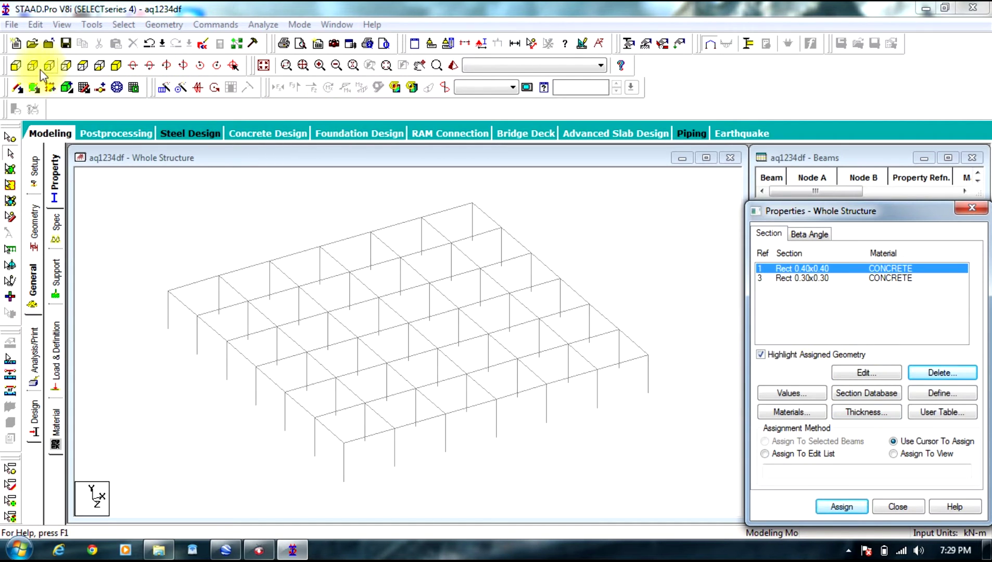
pyautogui.click(16, 65)
pyautogui.moveTo(704, 333); pyautogui.dragTo(107, 405)
pyautogui.click(844, 506)
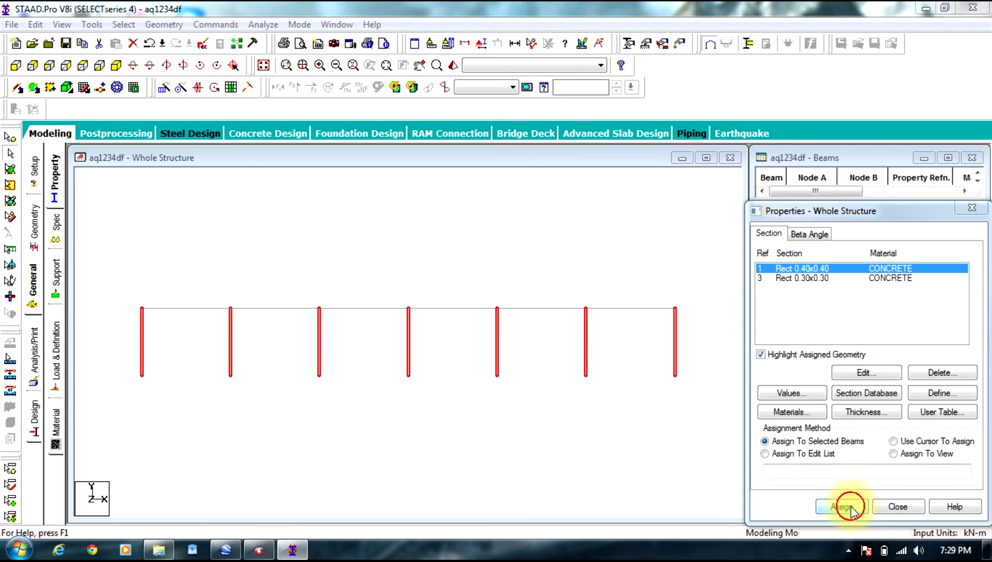
pyautogui.click(878, 404)
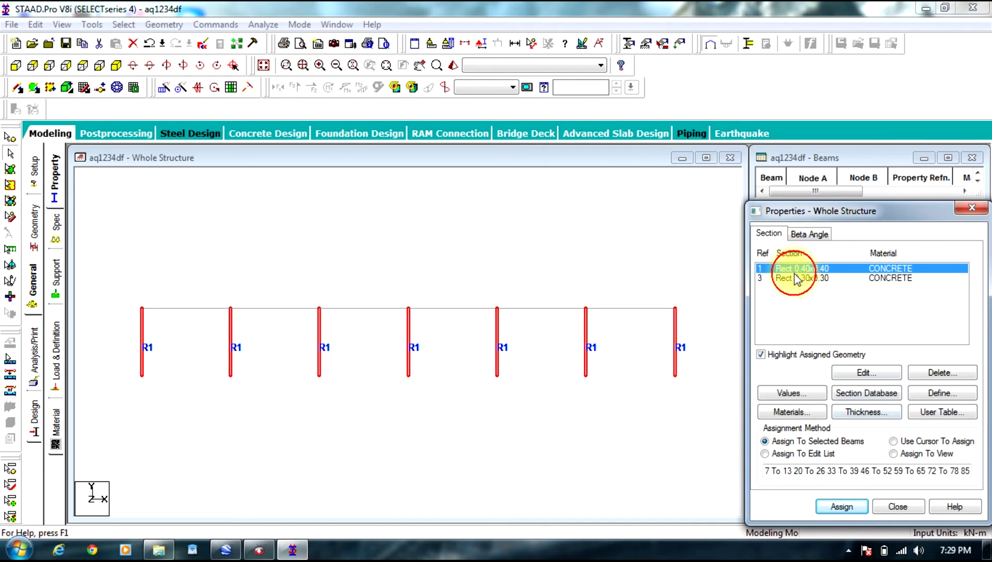
# Assign the 0.30x0.30 section to all horizontal floor beams.
pyautogui.click(795, 278)
pyautogui.moveTo(676, 281); pyautogui.dragTo(108, 320)
pyautogui.click(119, 66)
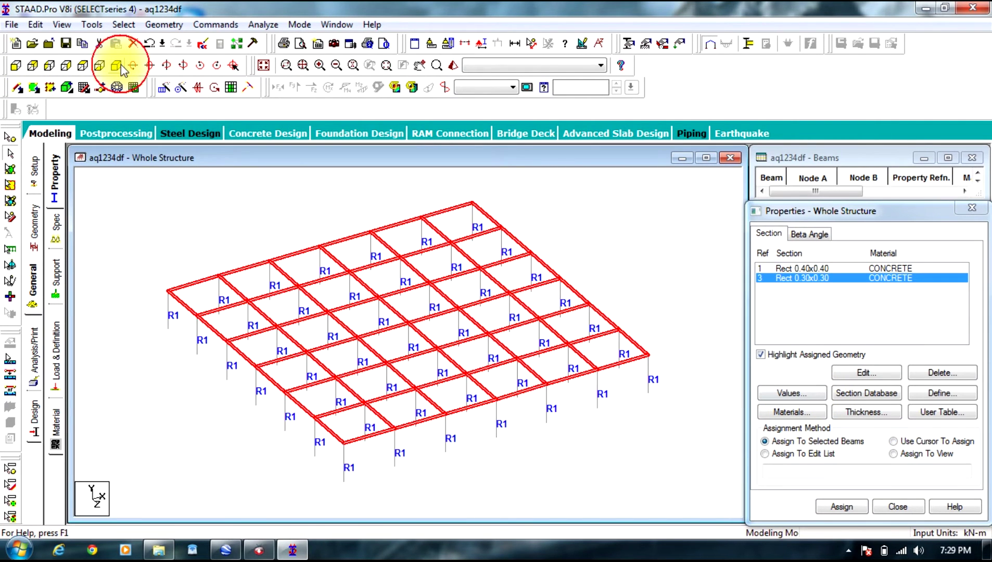
pyautogui.click(842, 507)
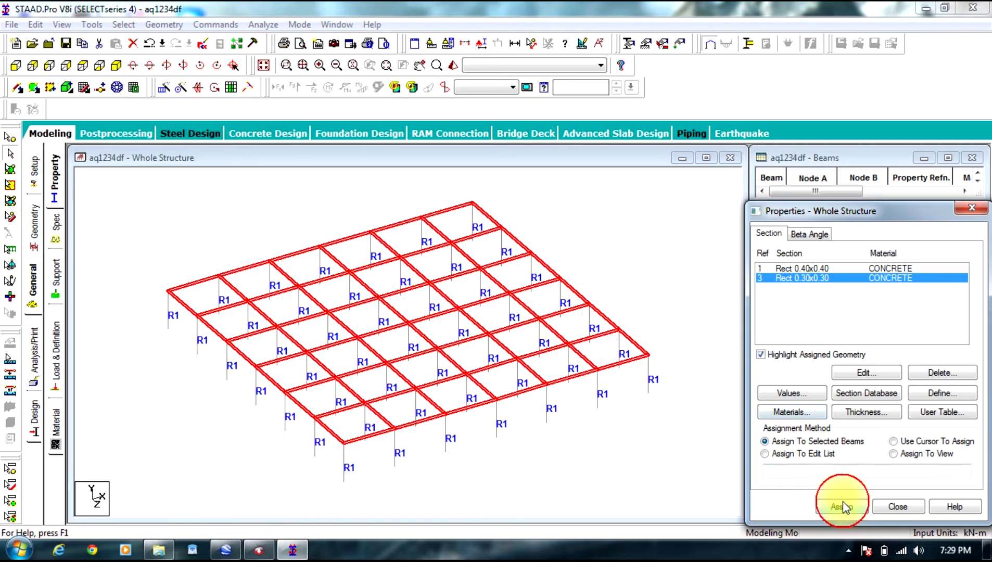
pyautogui.click(885, 403)
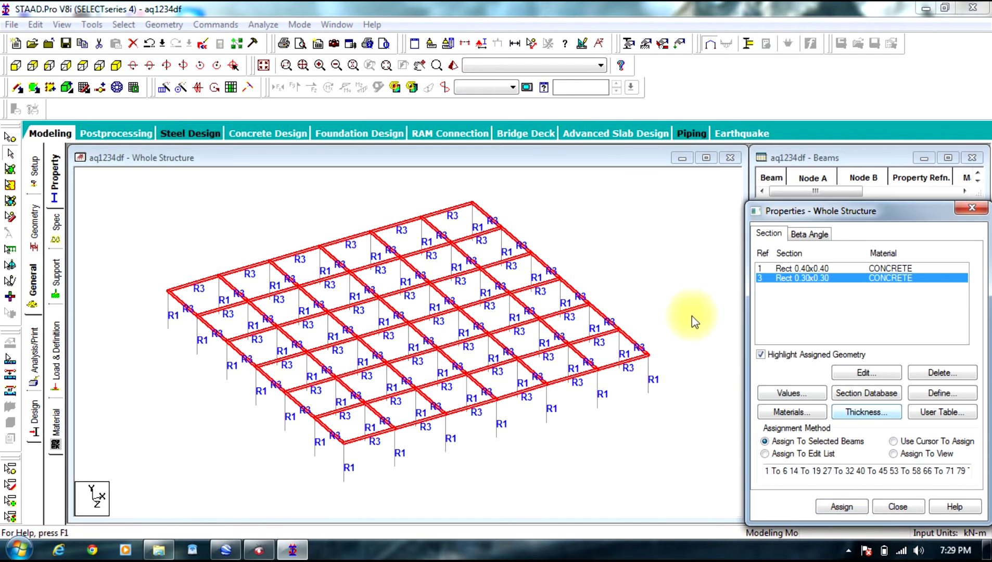
pyautogui.click(692, 322)
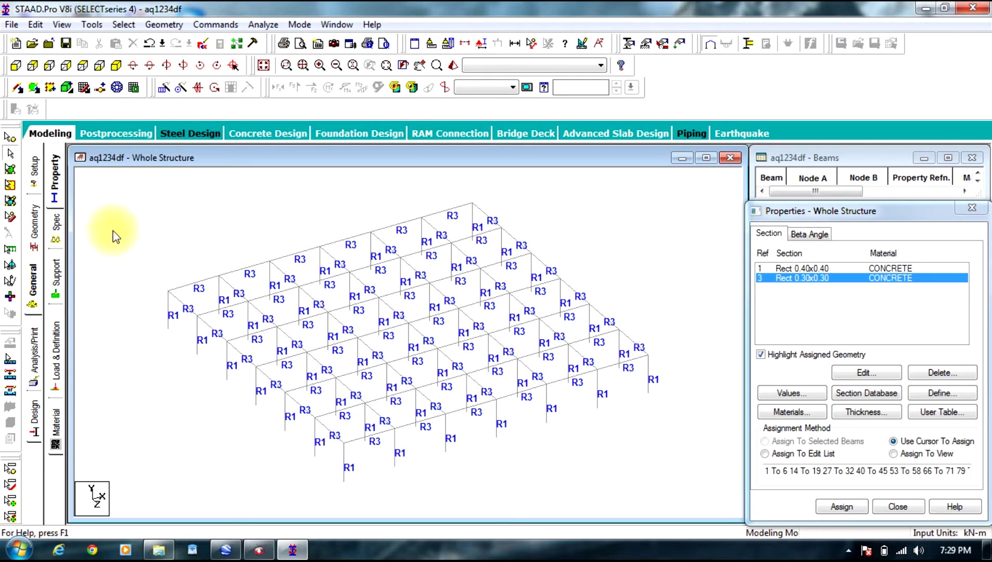
pyautogui.click(175, 25)
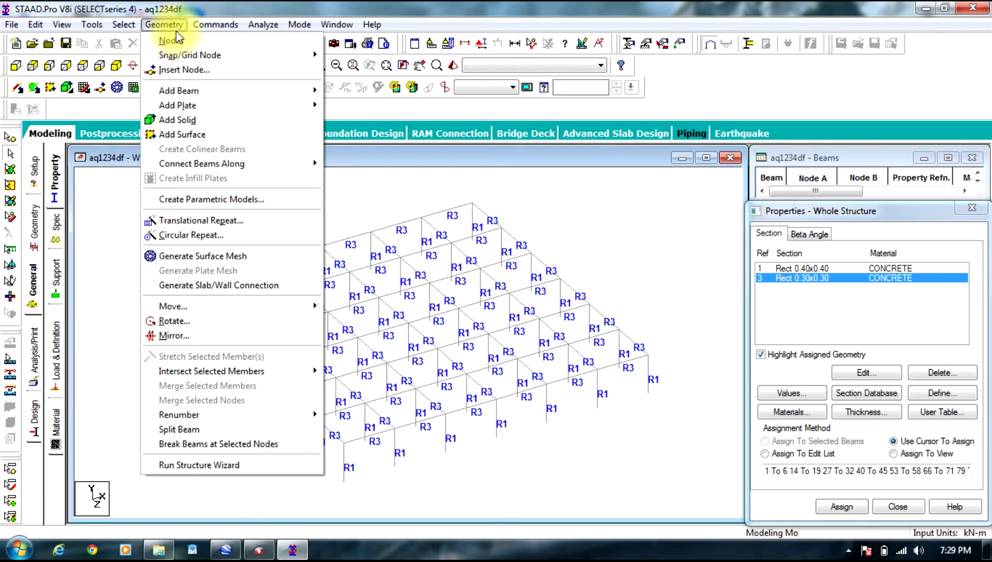
# Translationally repeat the whole frame 6 steps along global Y at 3 m spacing.
pyautogui.click(698, 206)
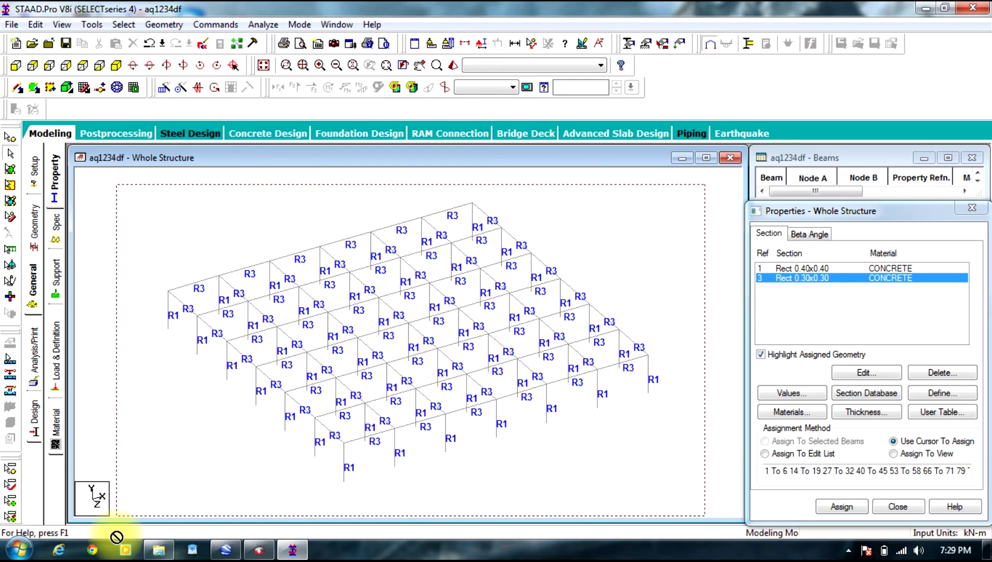
pyautogui.moveTo(116, 538); pyautogui.dragTo(116, 536)
pyautogui.click(164, 24)
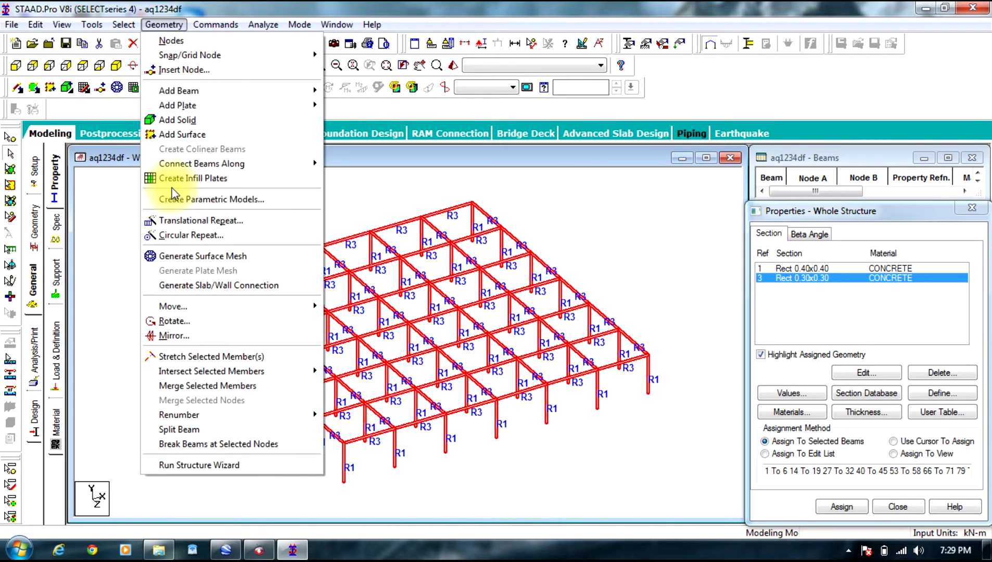
pyautogui.click(194, 220)
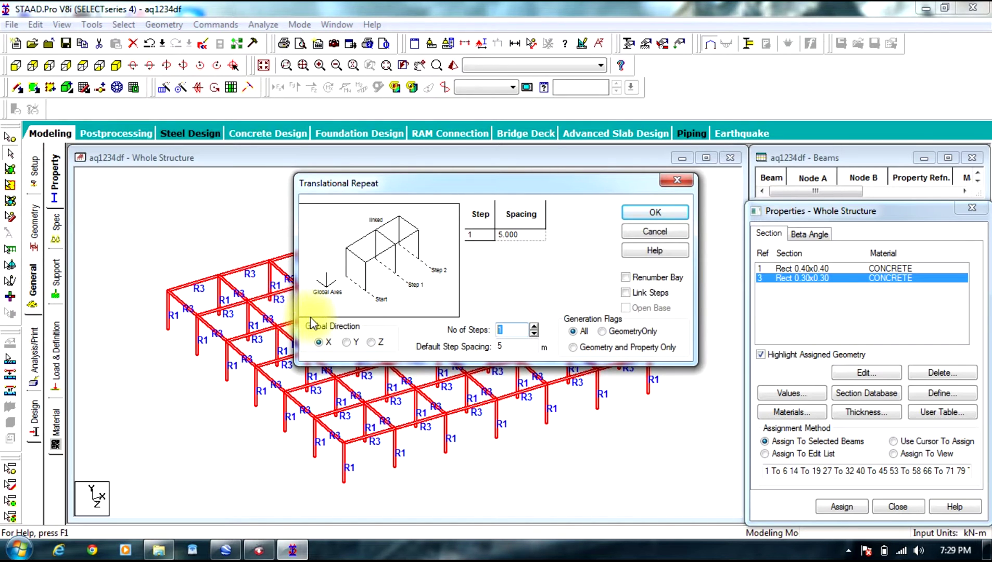
pyautogui.write('8')
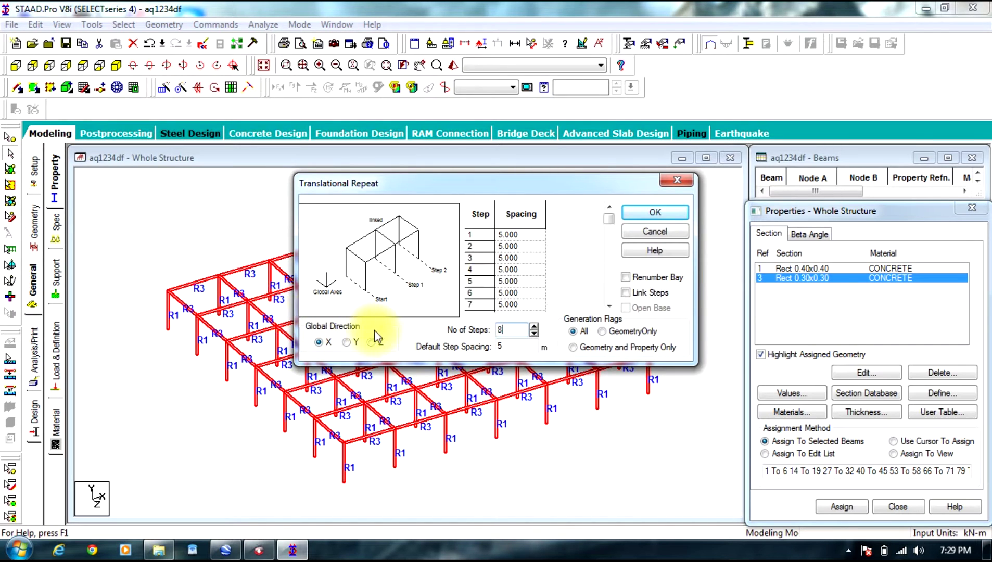
pyautogui.doubleClick(508, 330)
pyautogui.doubleClick(501, 346)
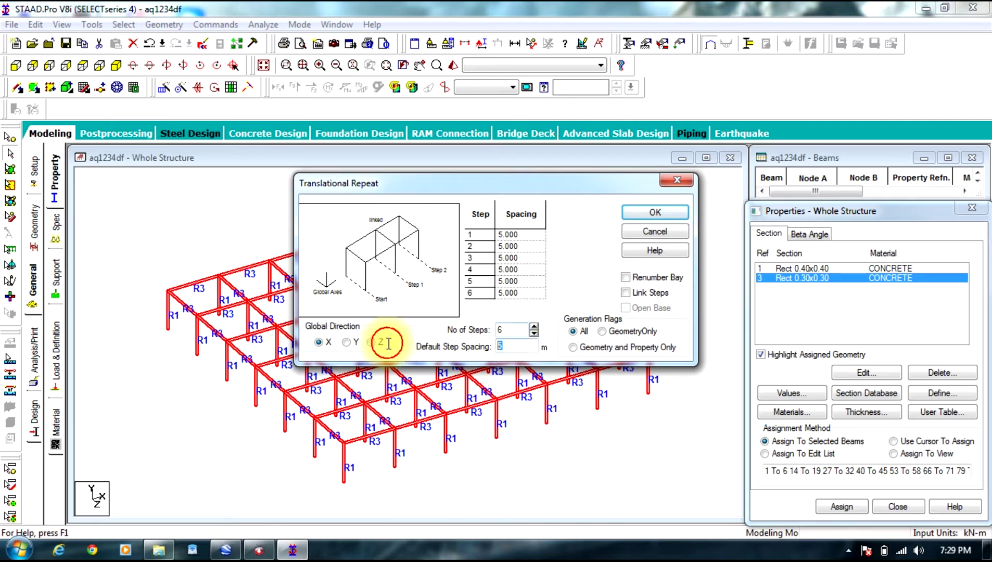
pyautogui.write('3')
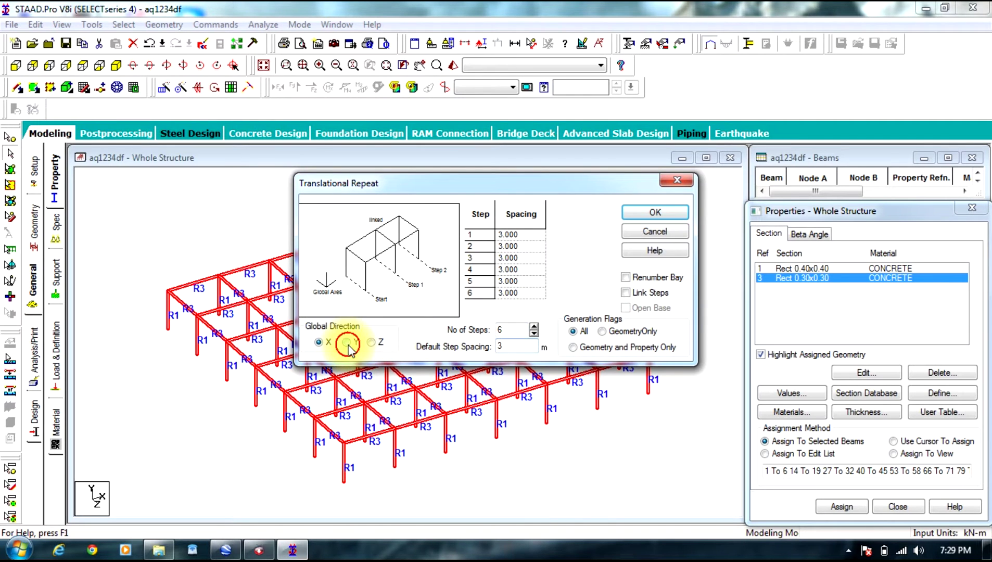
pyautogui.click(348, 343)
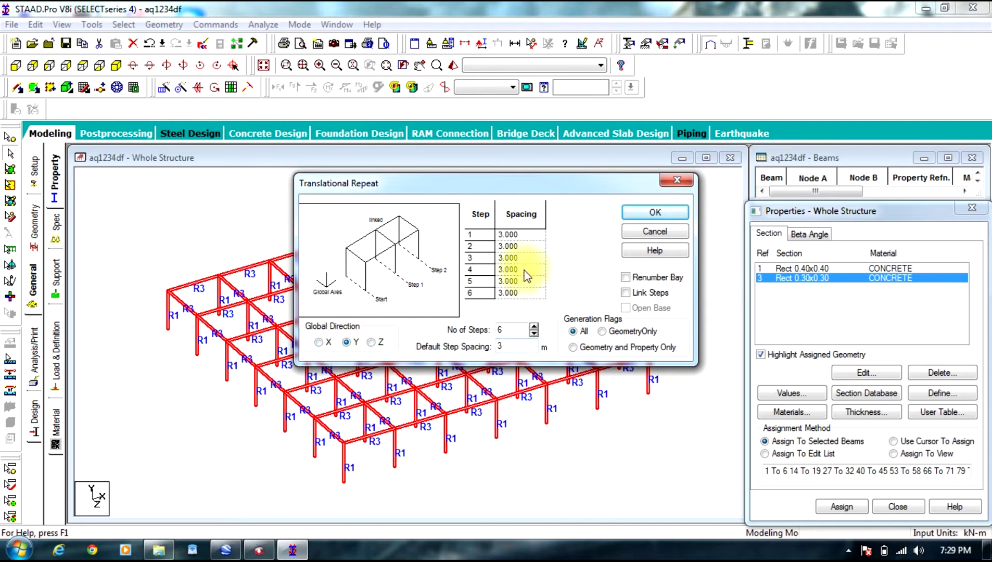
pyautogui.click(639, 214)
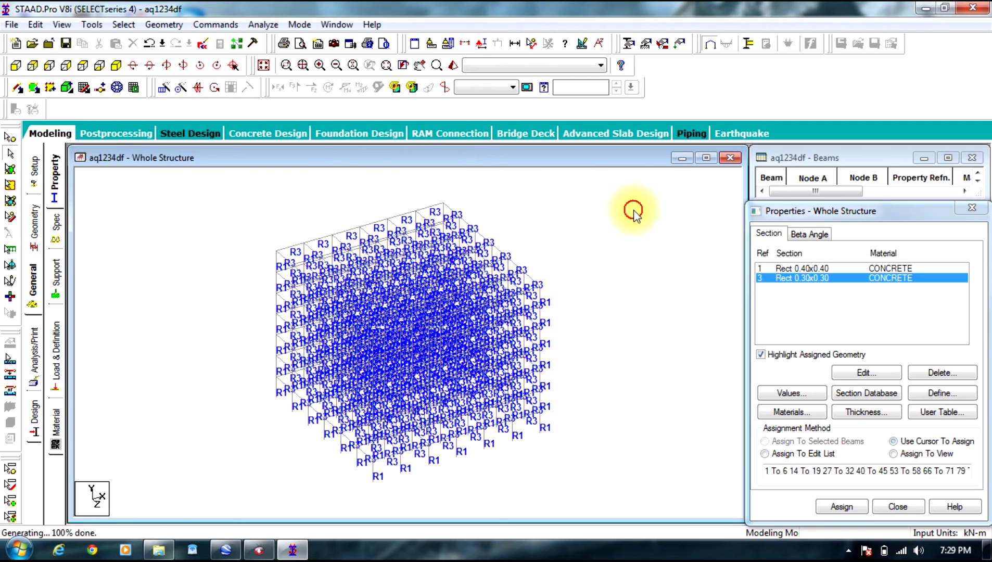
pyautogui.rightClick(577, 223)
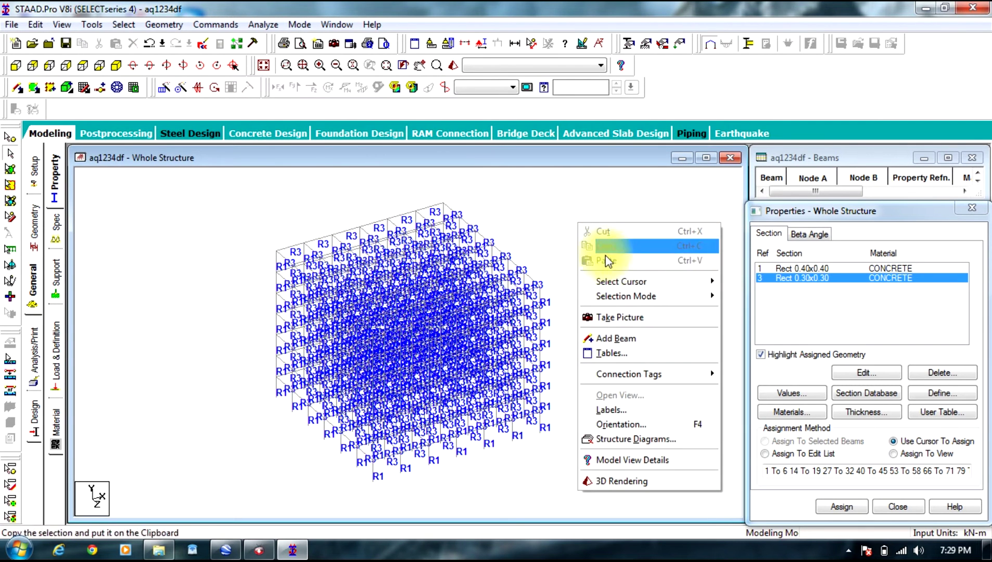
pyautogui.click(583, 201)
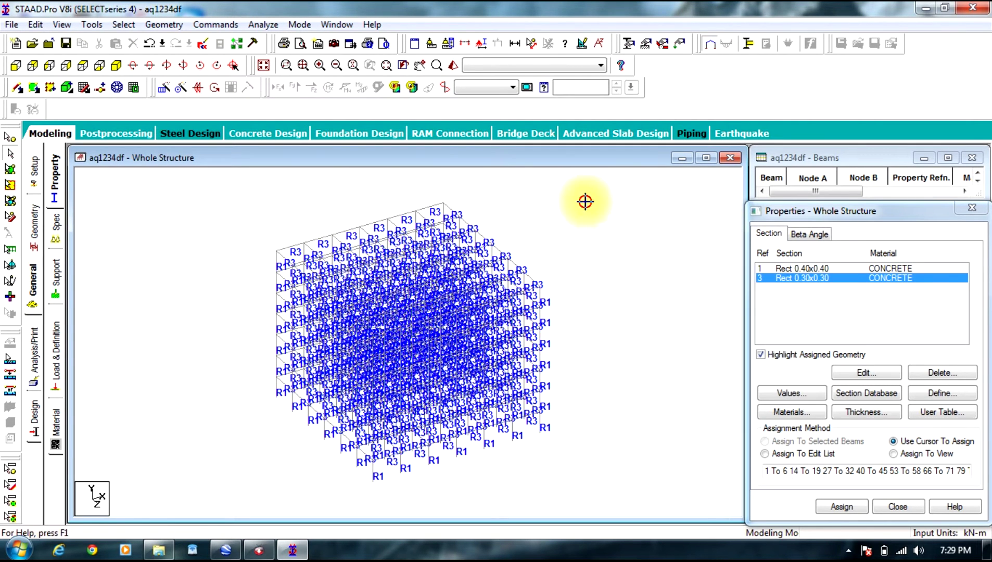
# Create a fixed support (Support 2) and assign it to the seven base nodes.
pyautogui.click(56, 272)
pyautogui.click(15, 65)
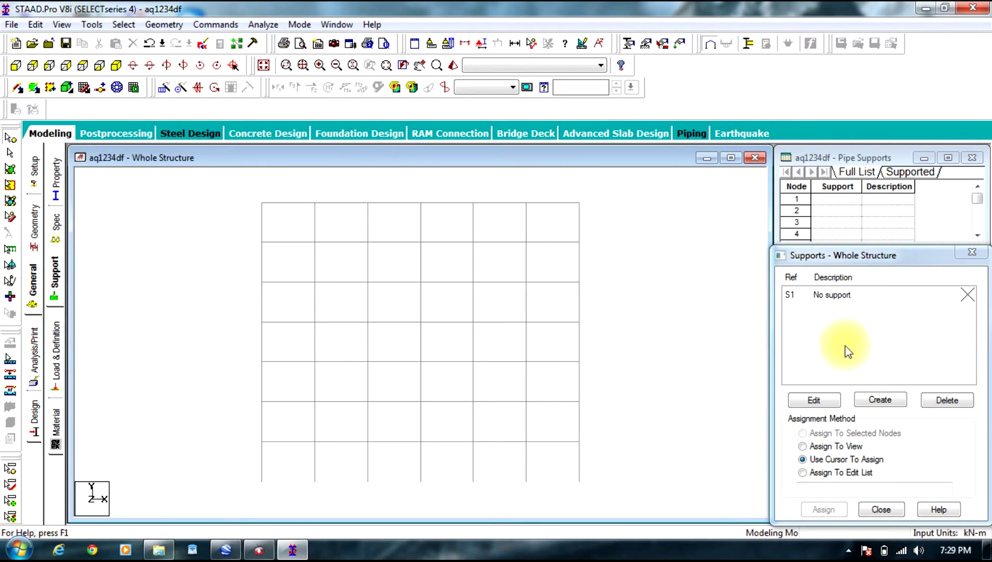
pyautogui.click(885, 399)
pyautogui.click(780, 522)
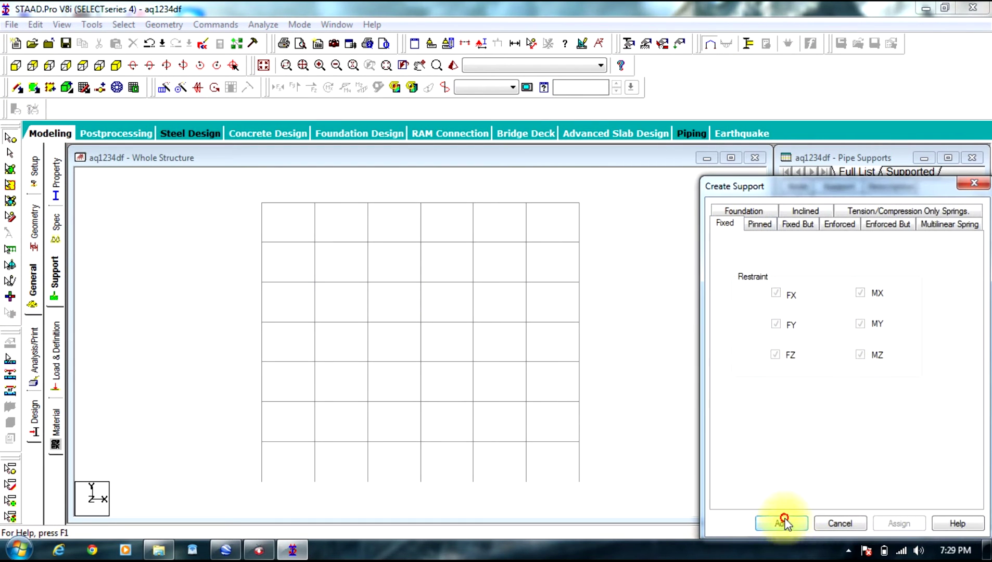
pyautogui.click(827, 311)
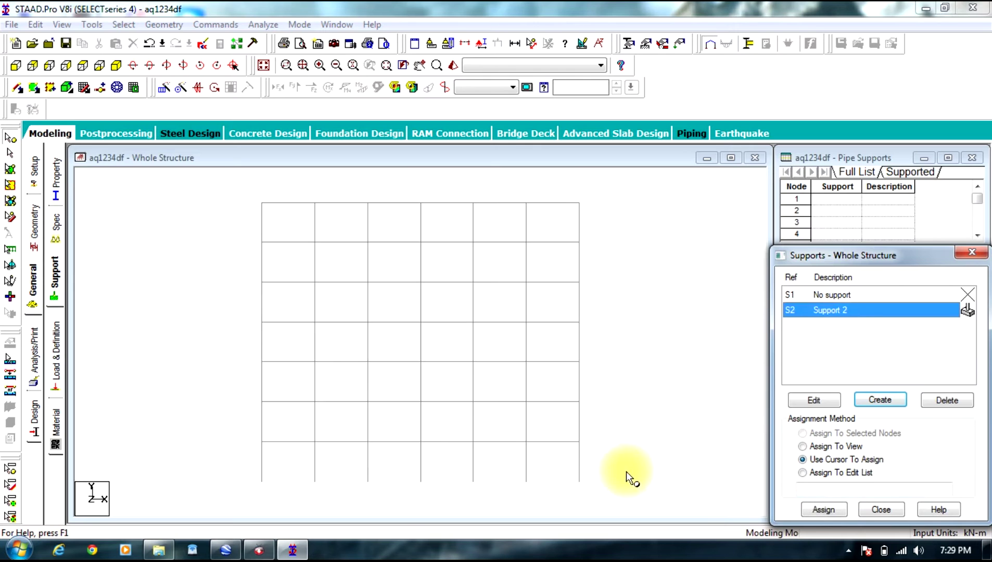
pyautogui.click(230, 506)
pyautogui.moveTo(231, 506); pyautogui.dragTo(690, 476)
pyautogui.click(823, 510)
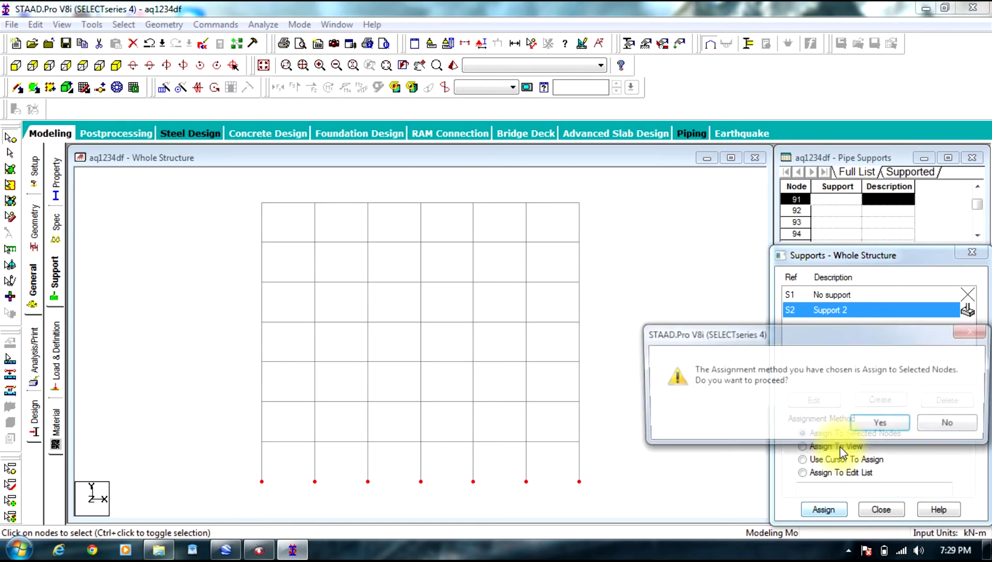
pyautogui.click(880, 422)
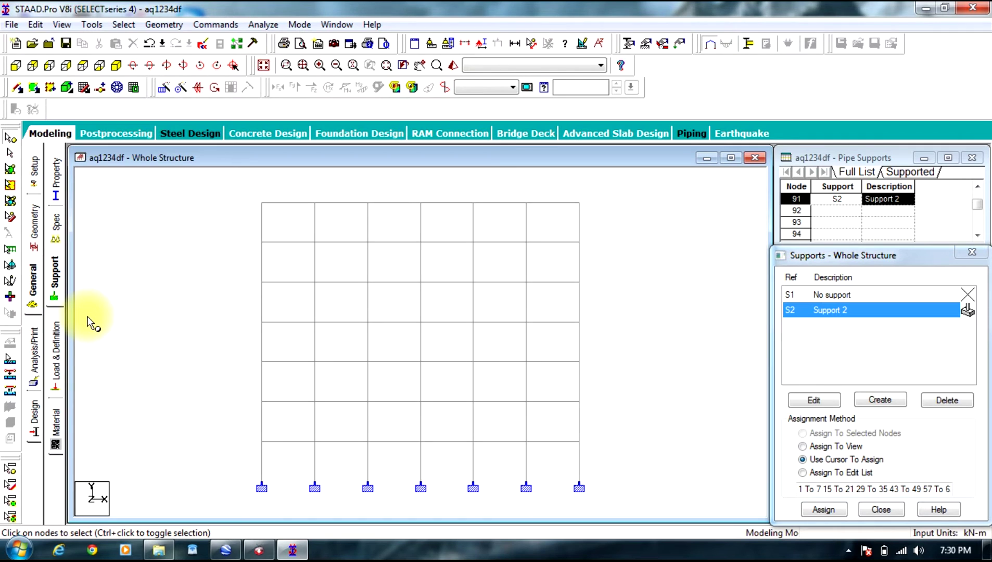
# Create primary load cases LOAD CASE 1 and LOAD CASE 2, then begin adding items to LOAD CASE 1.
pyautogui.click(54, 365)
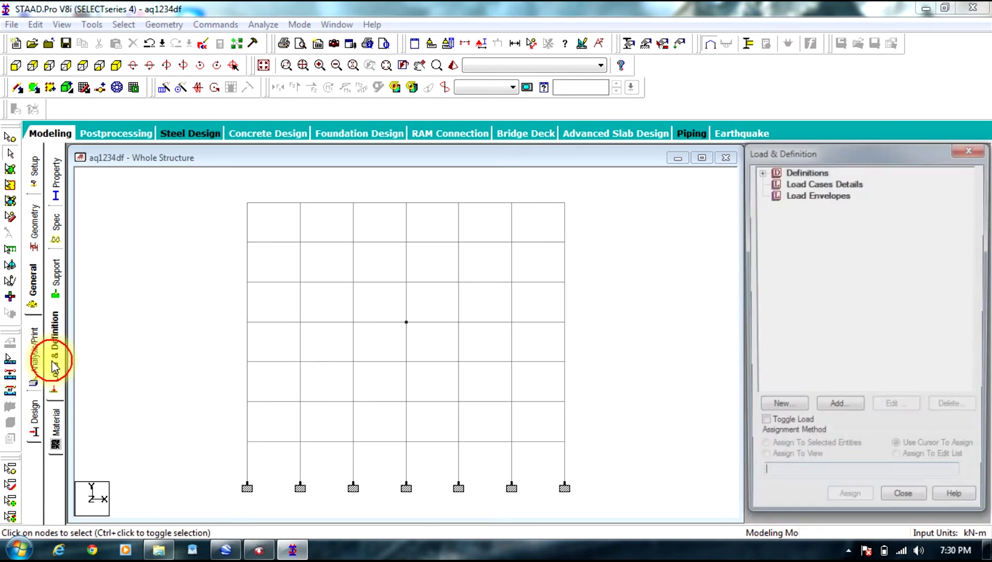
pyautogui.click(808, 182)
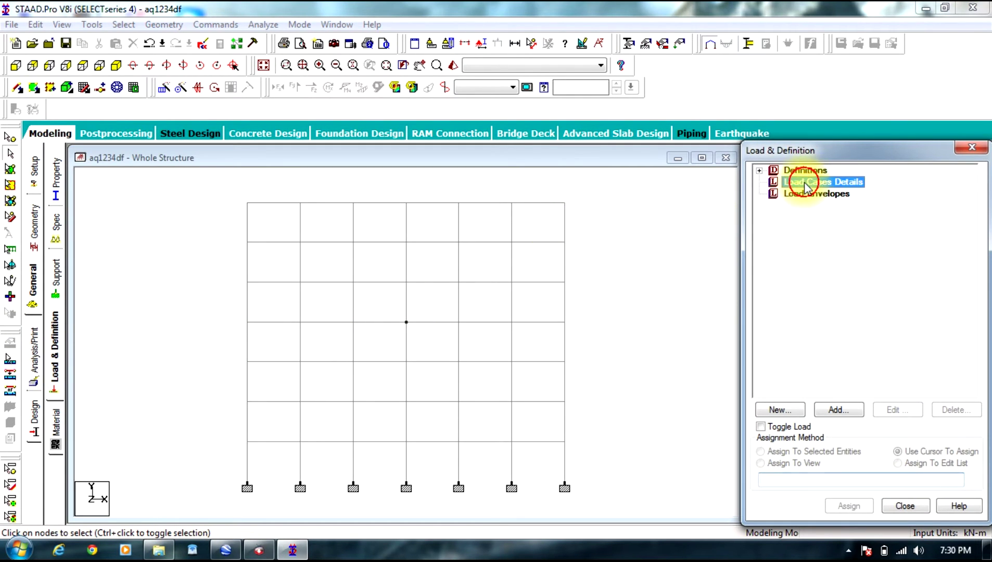
pyautogui.click(846, 414)
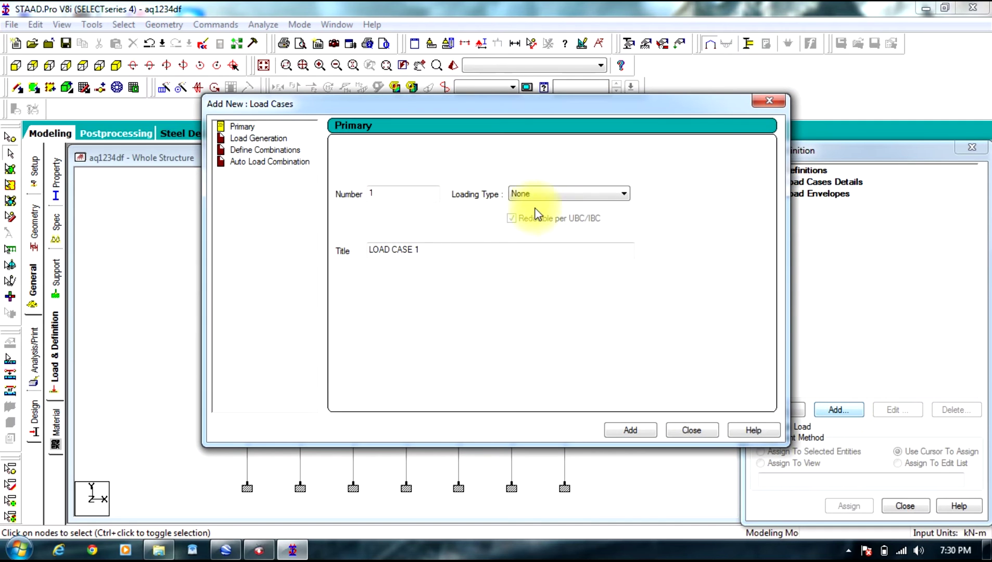
pyautogui.click(618, 432)
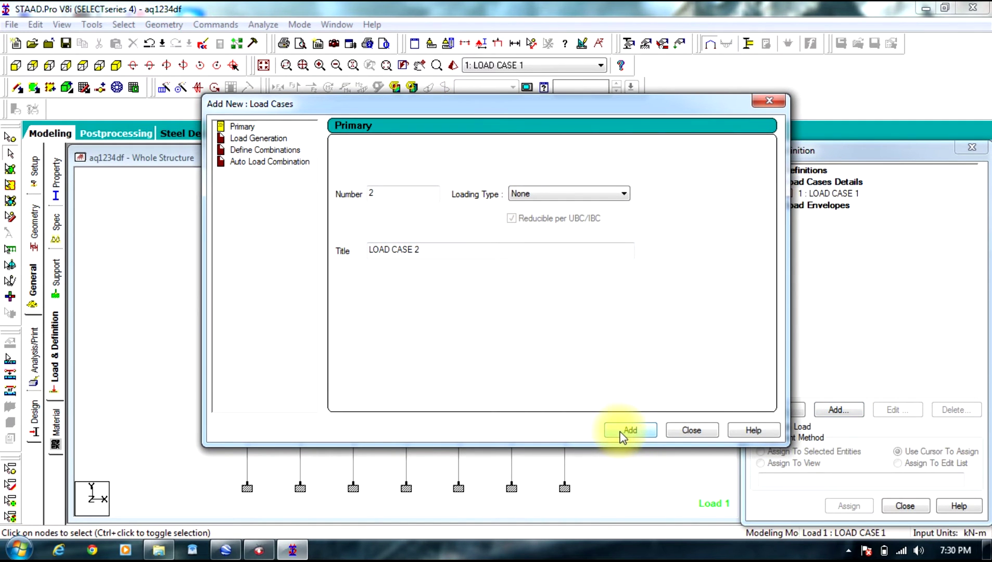
pyautogui.click(635, 432)
pyautogui.click(697, 432)
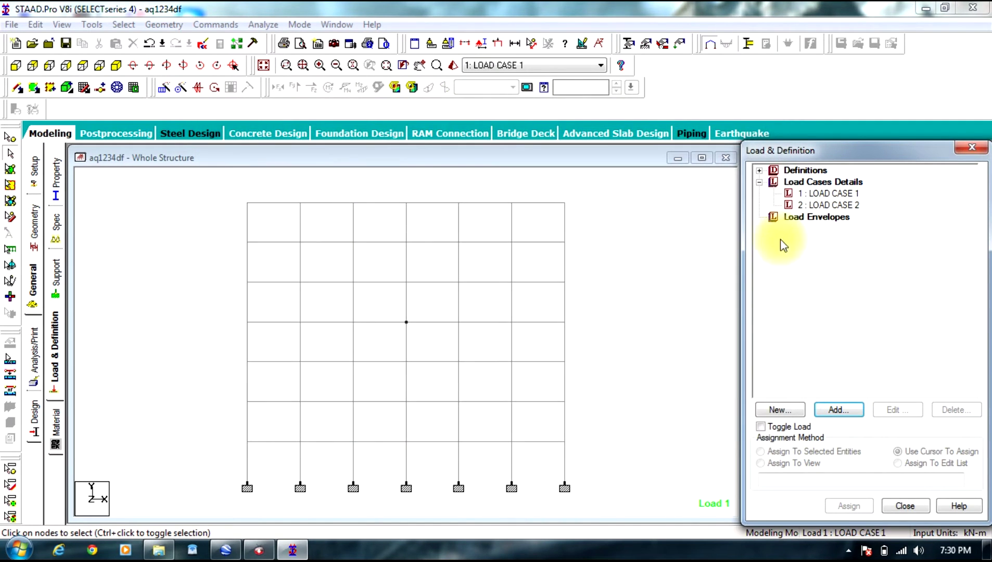
pyautogui.click(817, 193)
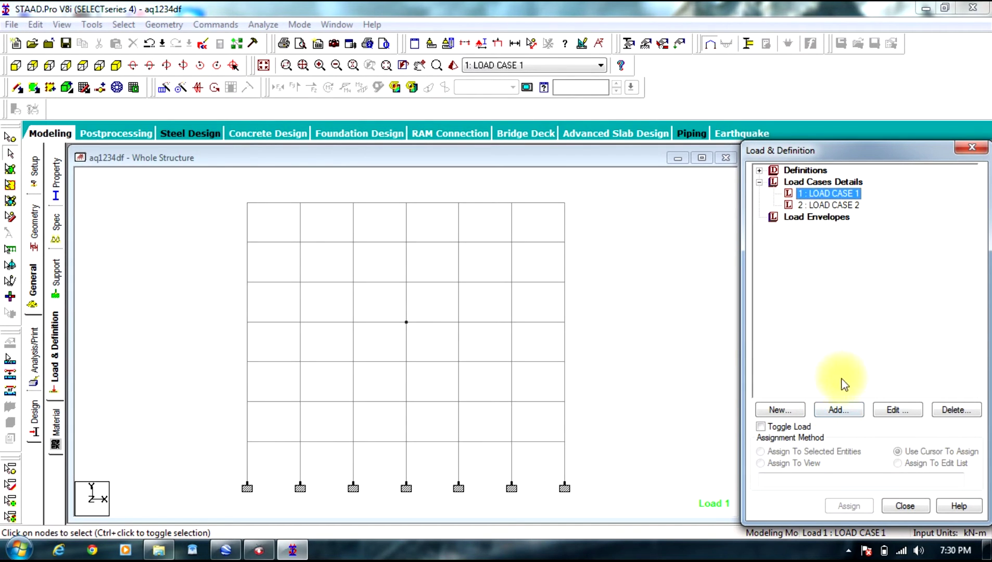
pyautogui.click(826, 411)
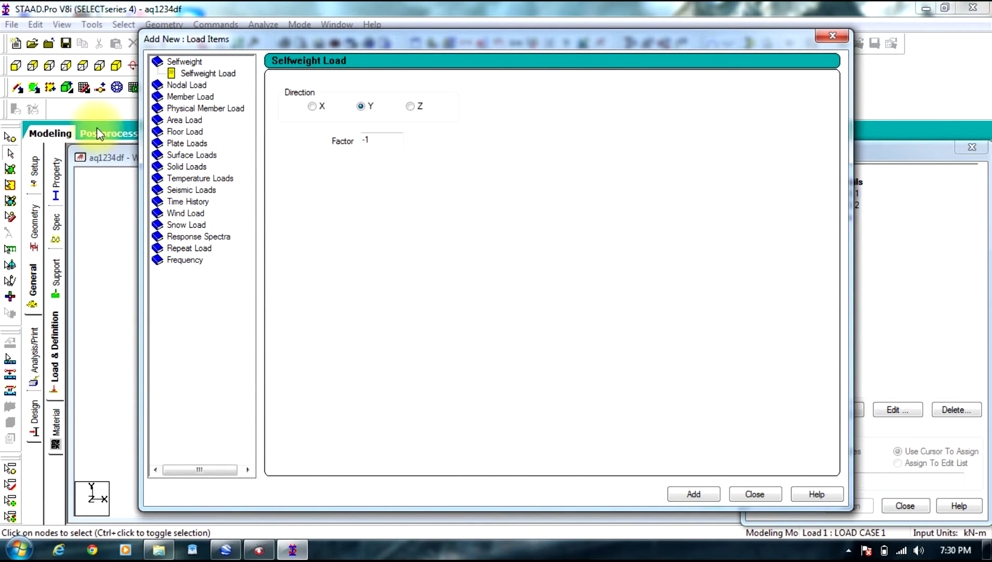
# Set the selfweight load to act in X with factor 1.
pyautogui.click(313, 107)
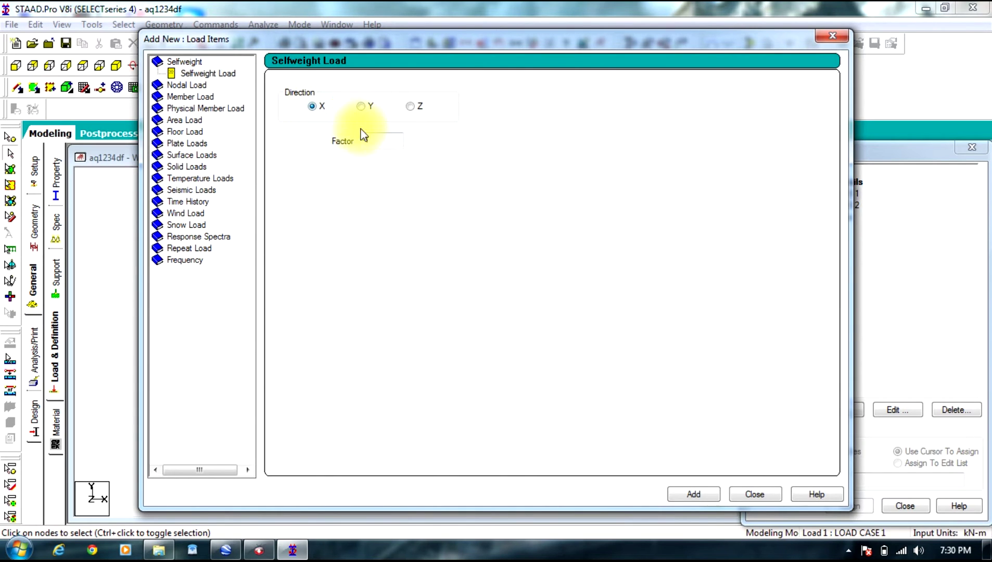
pyautogui.moveTo(370, 139); pyautogui.dragTo(333, 146)
pyautogui.write('1')
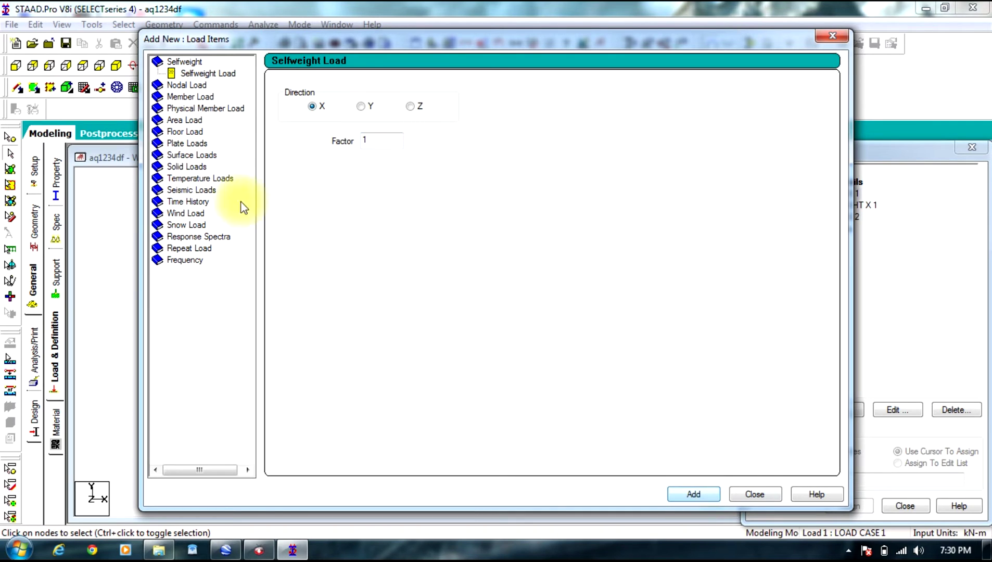
# Fill in a 6 kN/m² floor load with Y range 3 to 21 m.
pyautogui.click(175, 131)
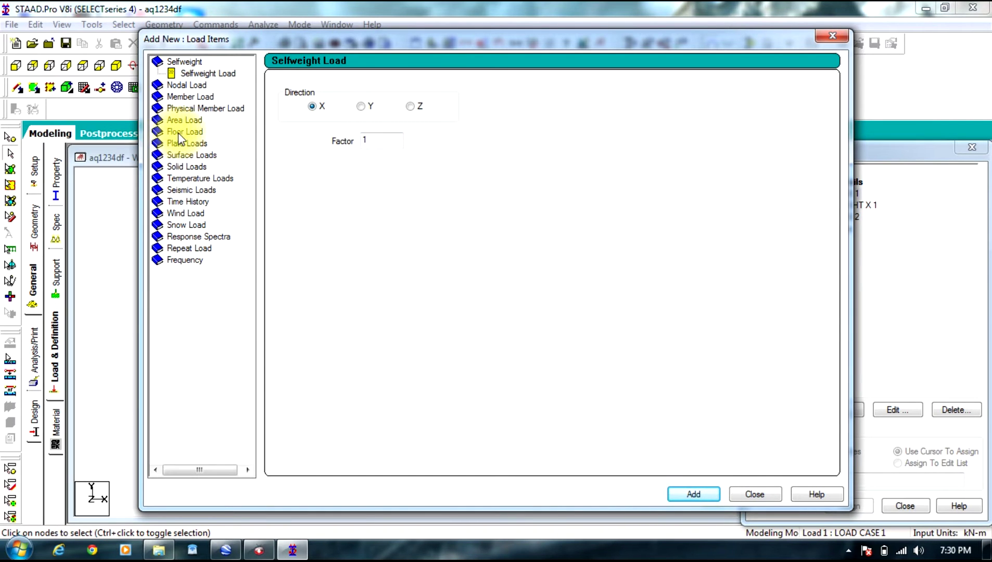
pyautogui.click(261, 151)
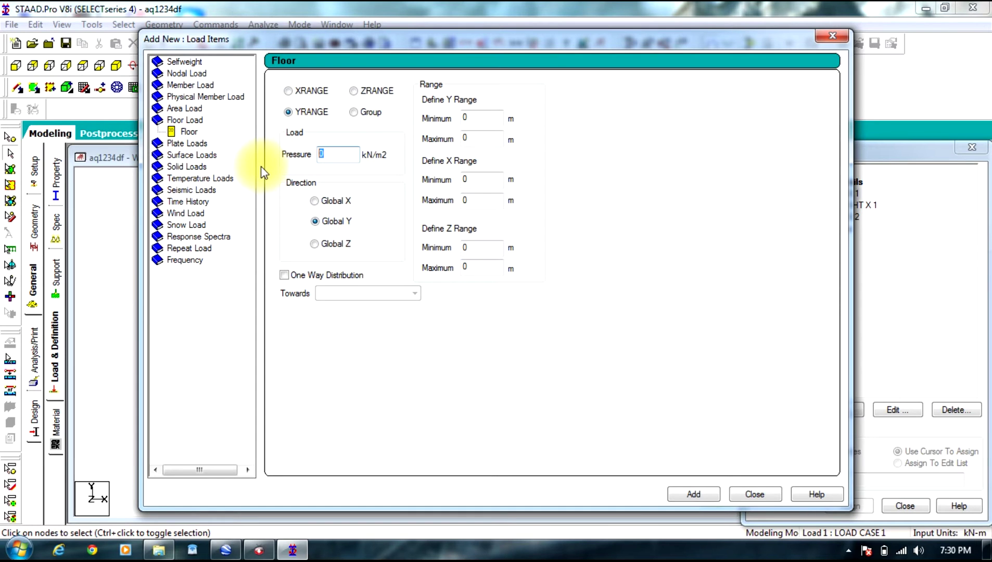
pyautogui.write('6')
pyautogui.moveTo(434, 42); pyautogui.dragTo(528, 38)
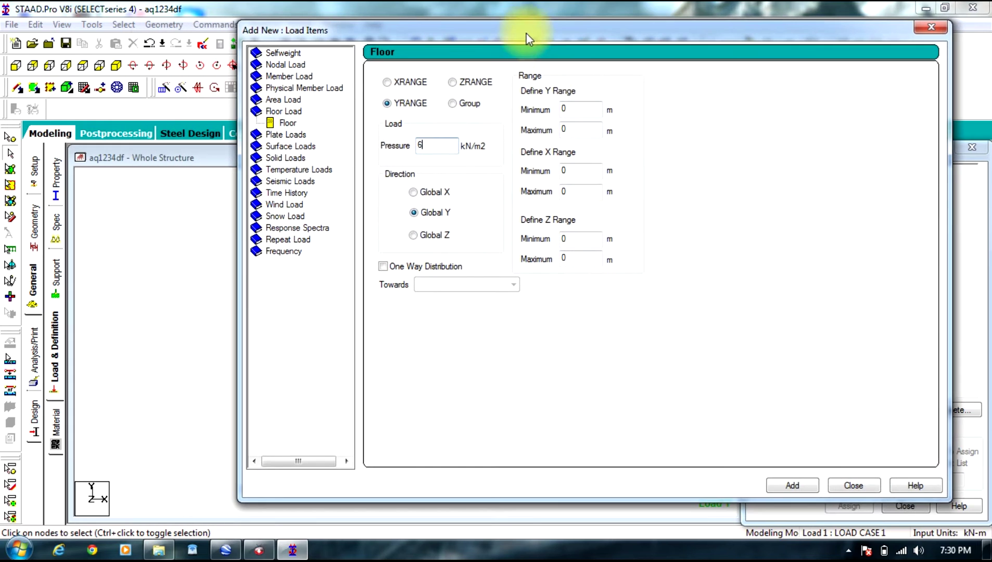
pyautogui.doubleClick(587, 106)
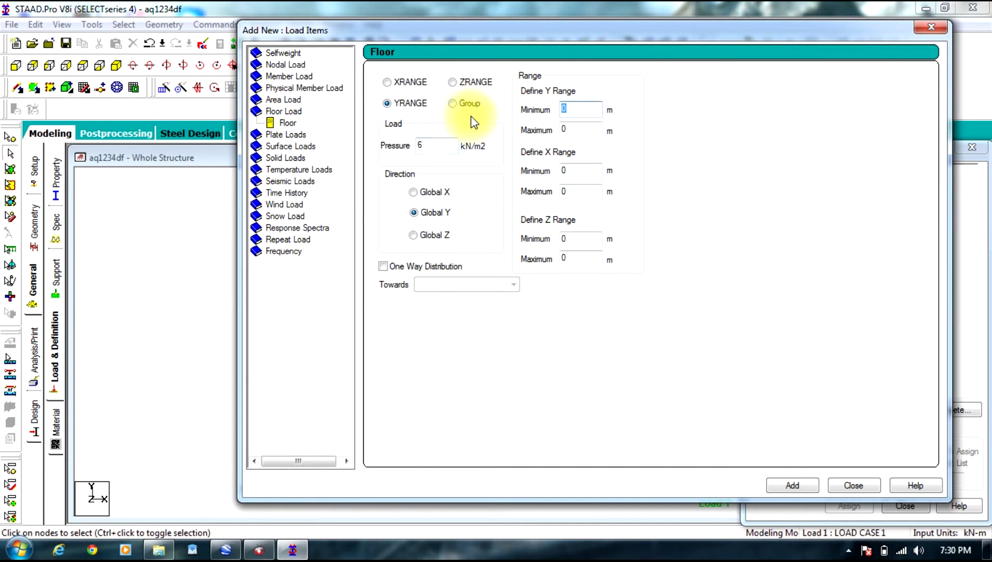
pyautogui.write('3')
pyautogui.doubleClick(571, 131)
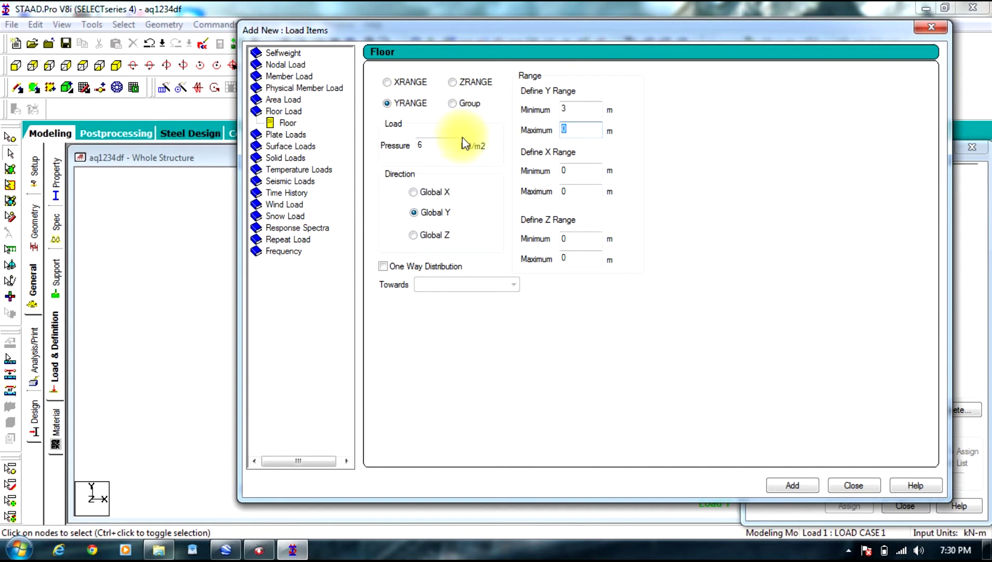
pyautogui.moveTo(502, 24)
pyautogui.mouseDown()
pyautogui.moveTo(613, 26)
pyautogui.moveTo(486, 35)
pyautogui.mouseUp()
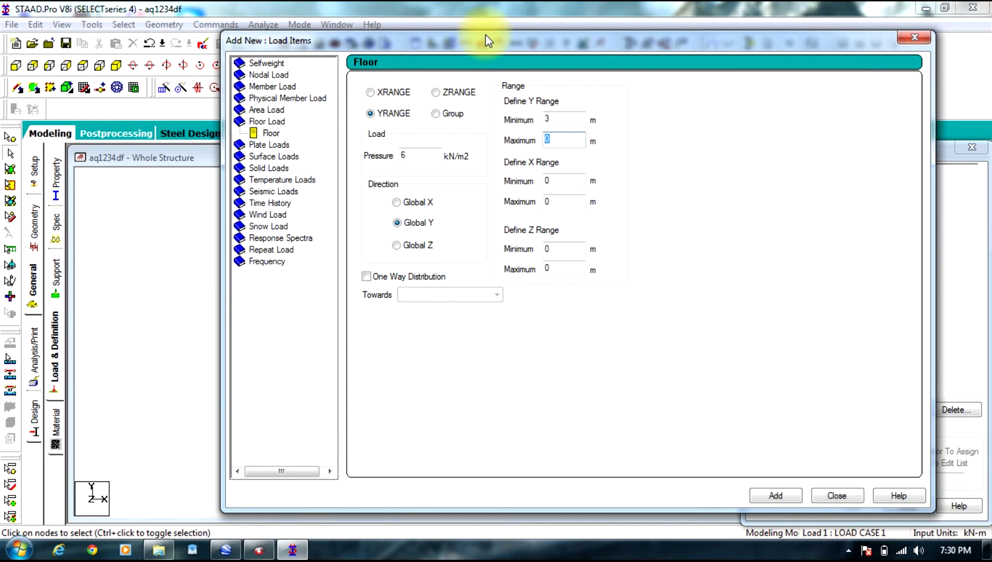
pyautogui.write('2')
pyautogui.write('1')
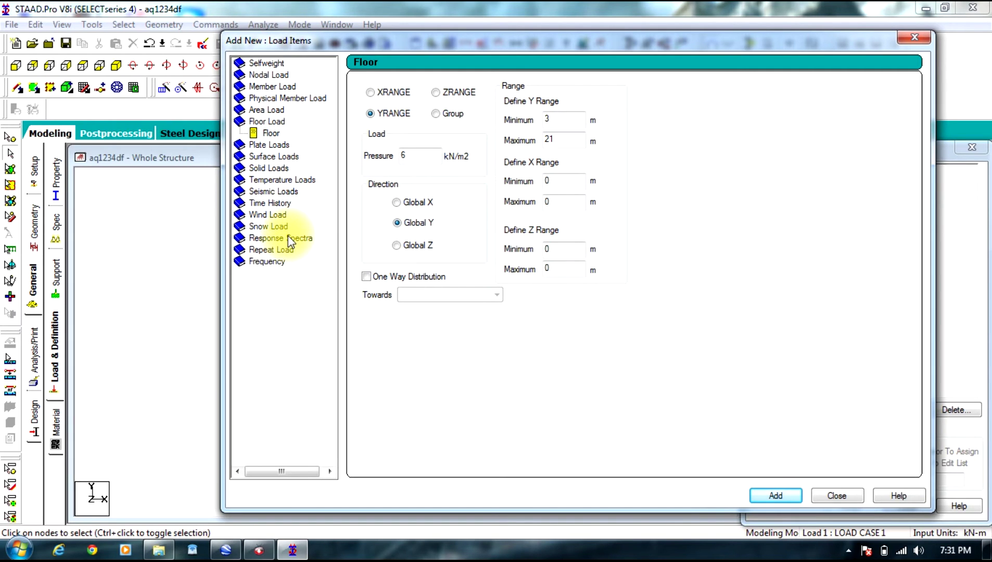
# Add a Rayleigh Frequency item to load case 1, then delete it again.
pyautogui.doubleClick(266, 260)
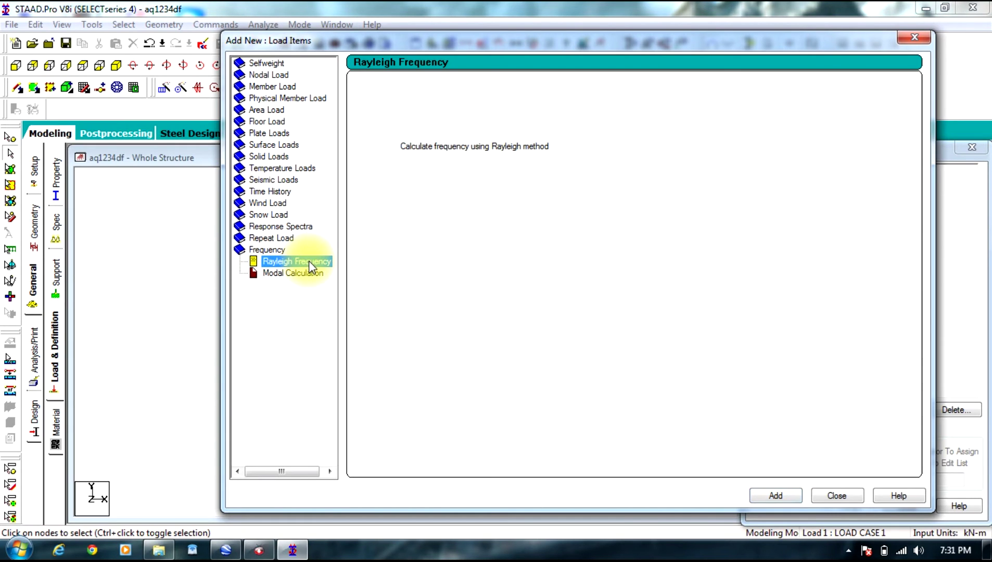
pyautogui.click(759, 498)
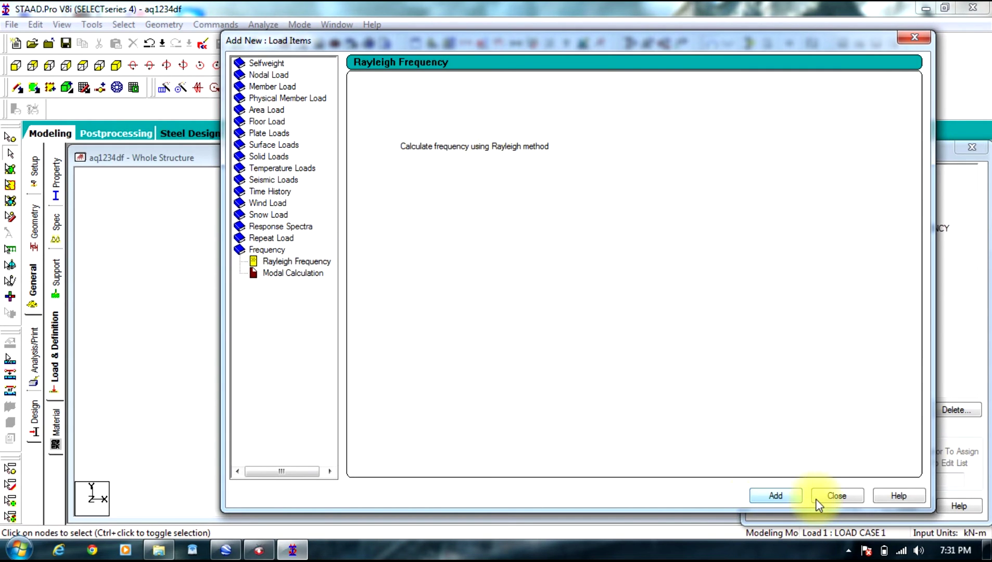
pyautogui.click(837, 496)
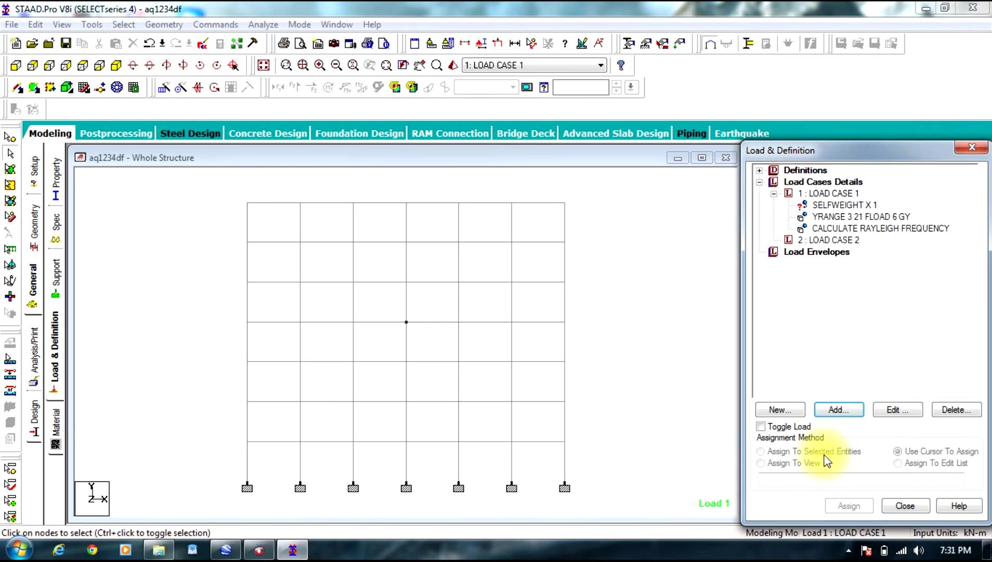
pyautogui.click(856, 229)
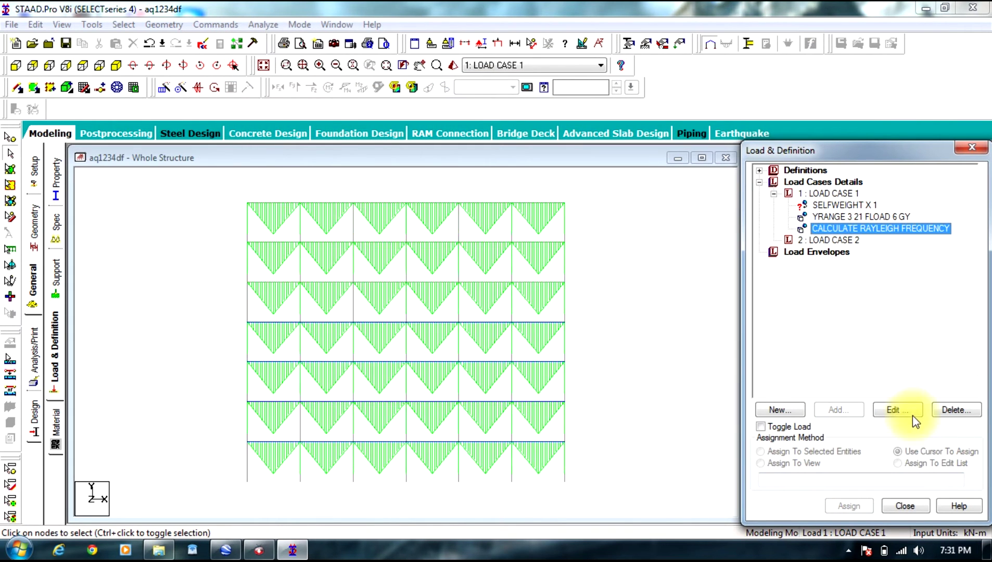
pyautogui.click(942, 410)
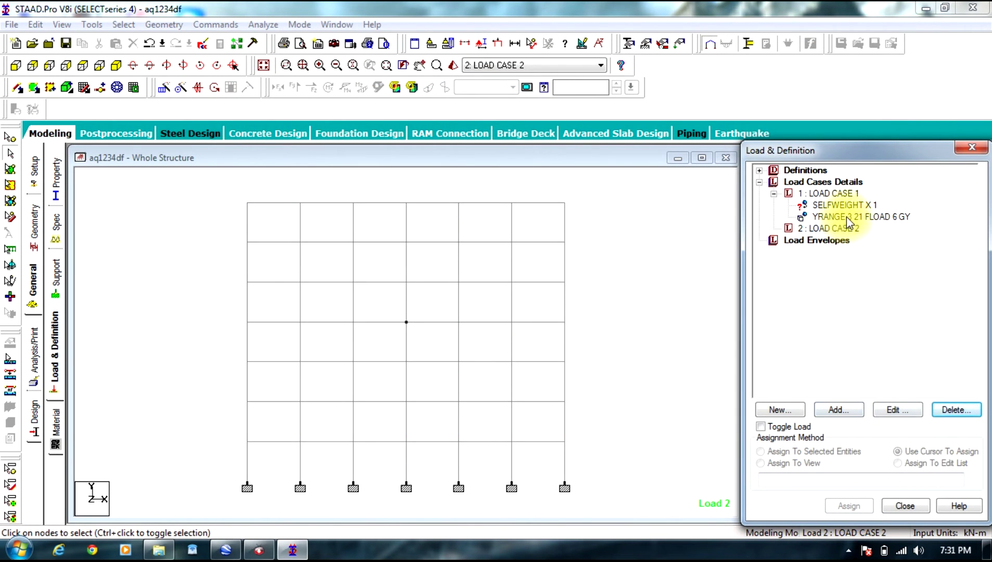
# Assign load case 1's selfweight and floor load to all frame members, viewed isometrically.
pyautogui.click(835, 208)
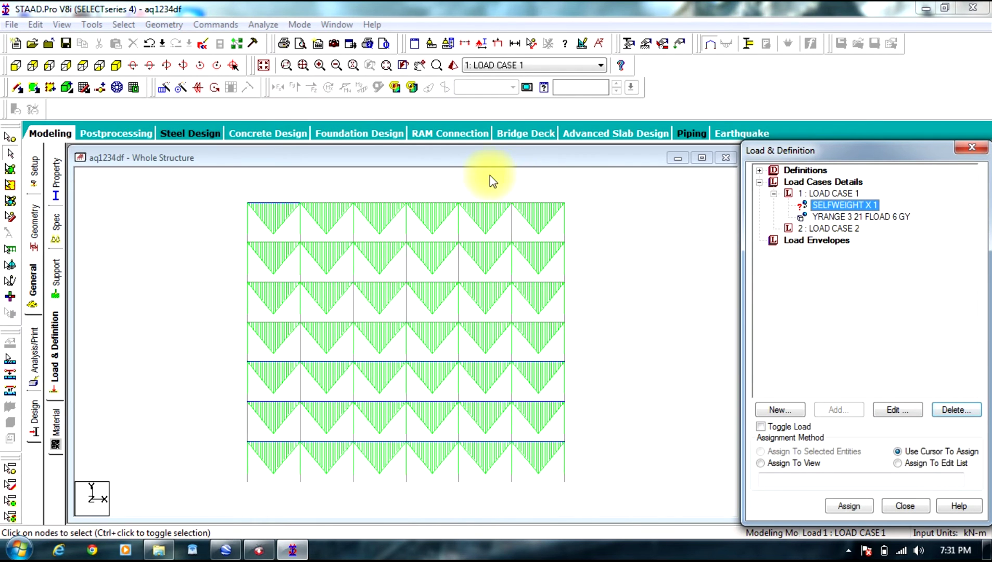
pyautogui.click(492, 352)
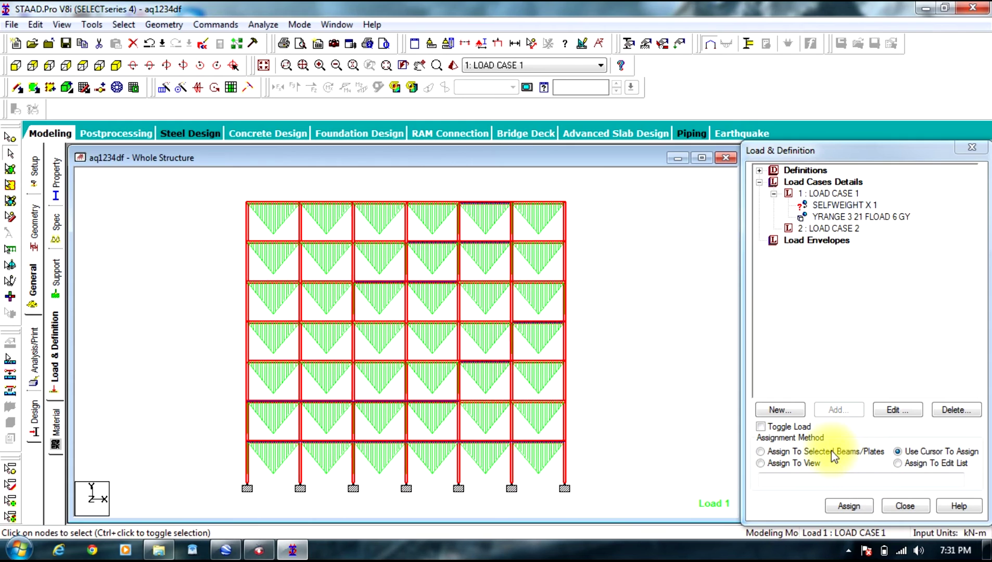
pyautogui.click(833, 452)
pyautogui.click(849, 506)
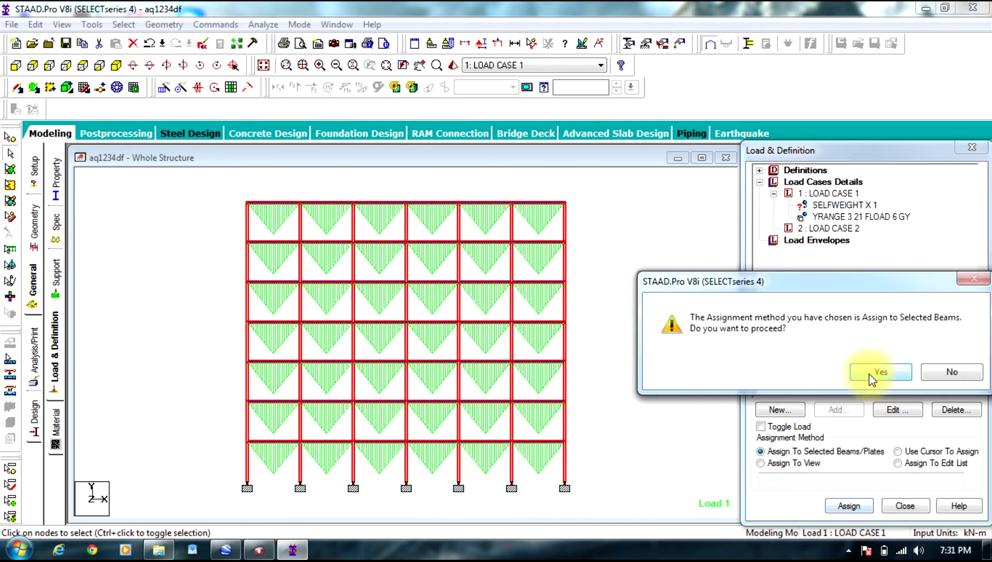
pyautogui.click(879, 370)
pyautogui.click(115, 65)
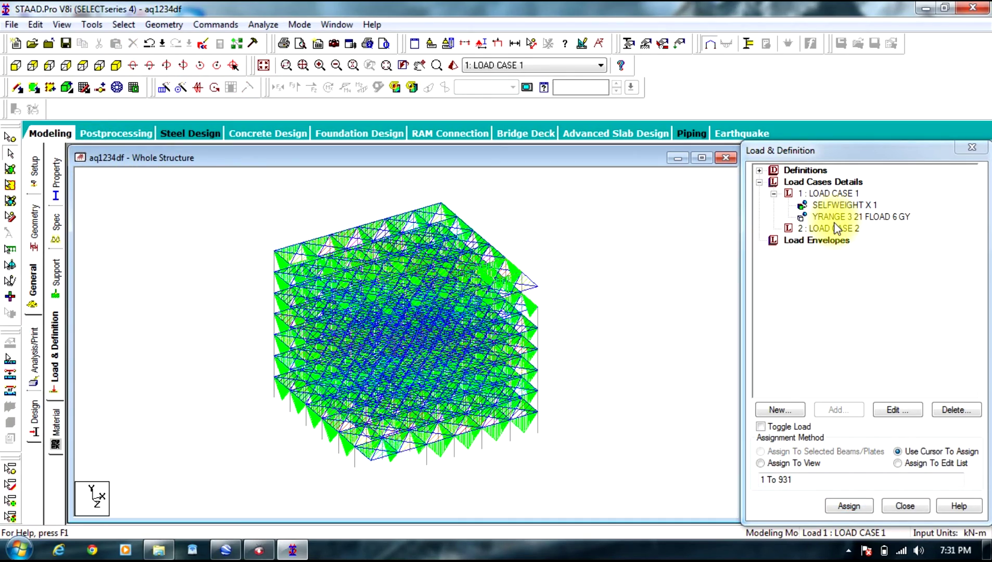
pyautogui.click(815, 194)
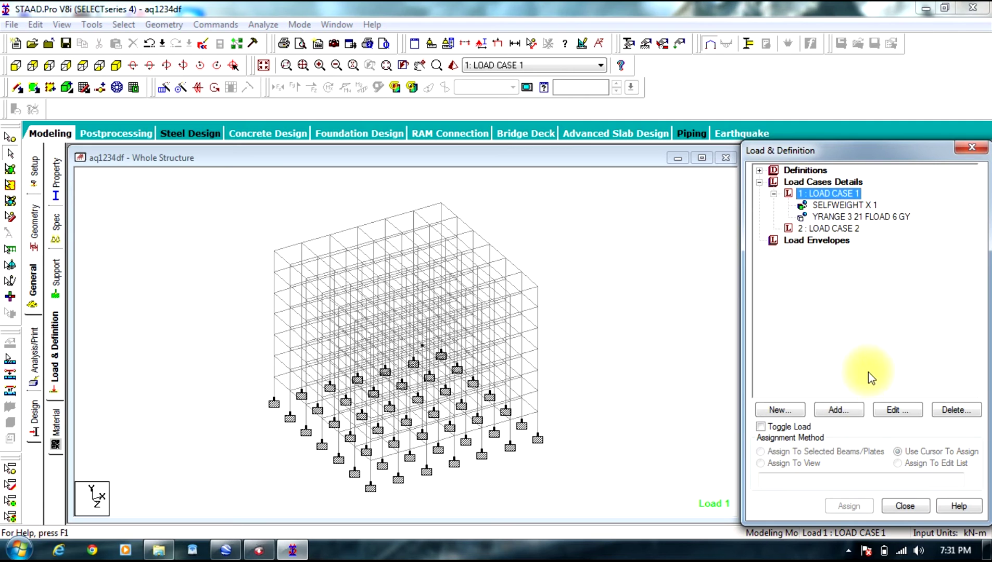
# Add a Calculate Rayleigh Frequency item to LOAD CASE 1.
pyautogui.click(844, 409)
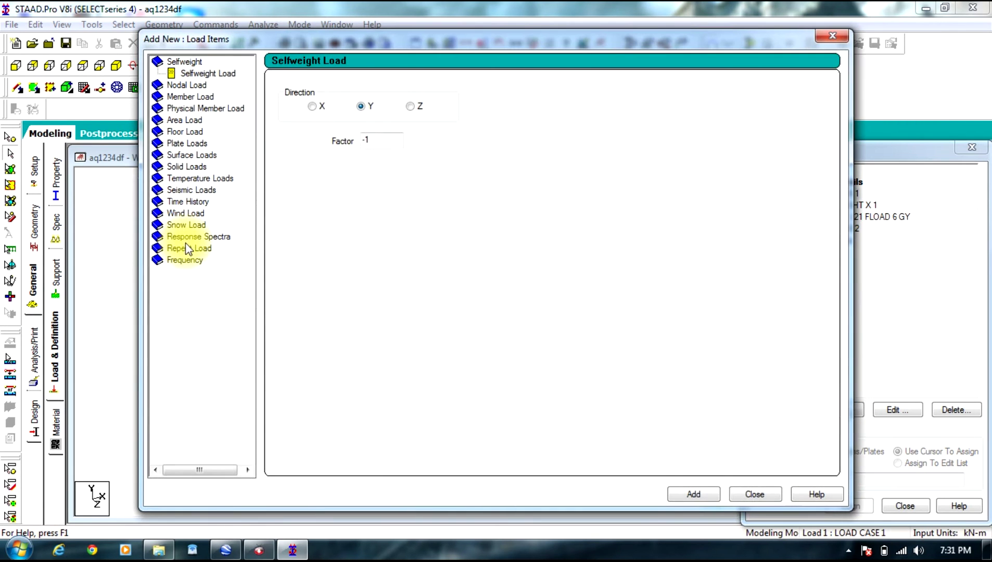
pyautogui.click(188, 259)
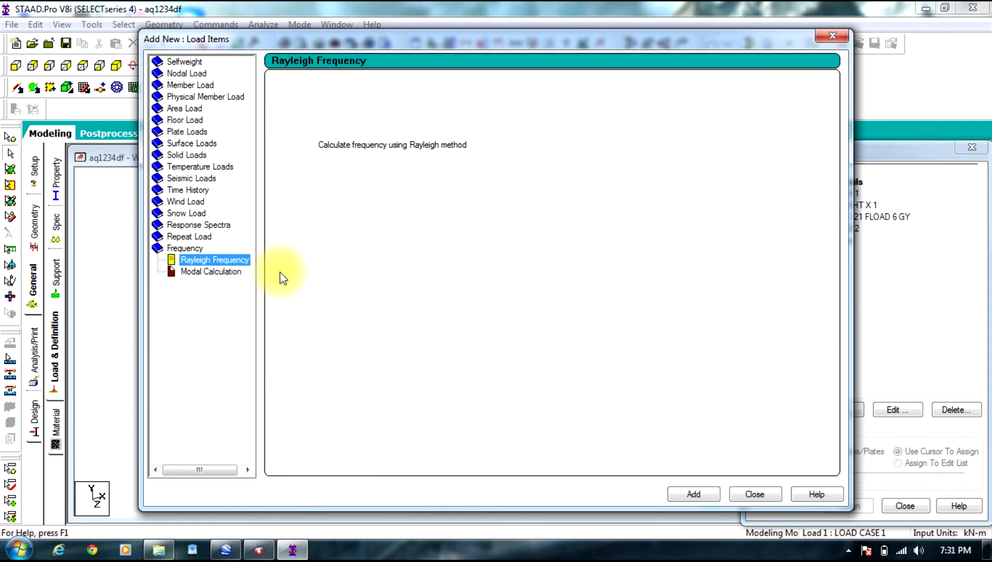
pyautogui.click(700, 496)
pyautogui.click(754, 494)
# Check the new Rayleigh item, then make LOAD CASE 2 the active load case.
pyautogui.click(835, 229)
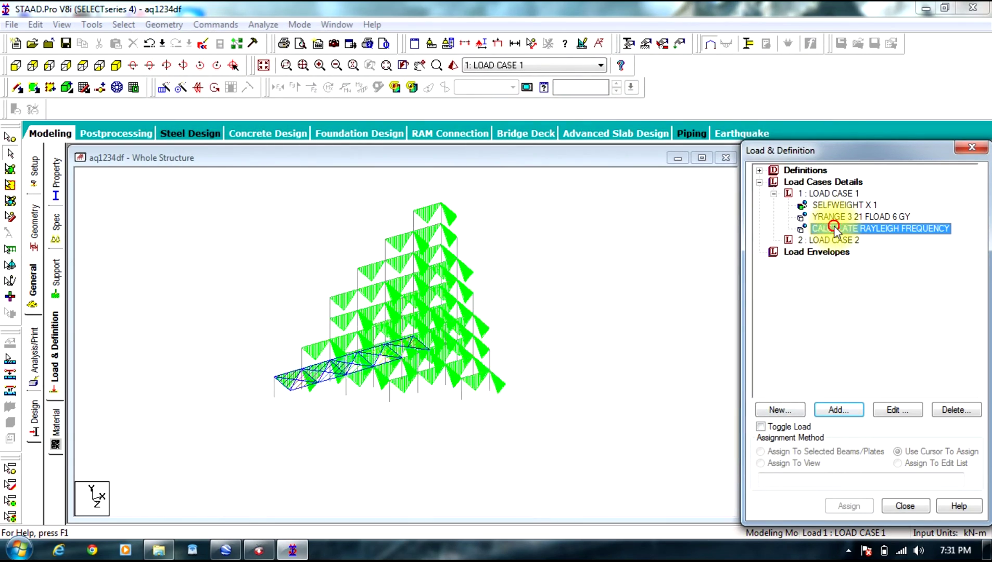
pyautogui.click(827, 240)
pyautogui.click(855, 410)
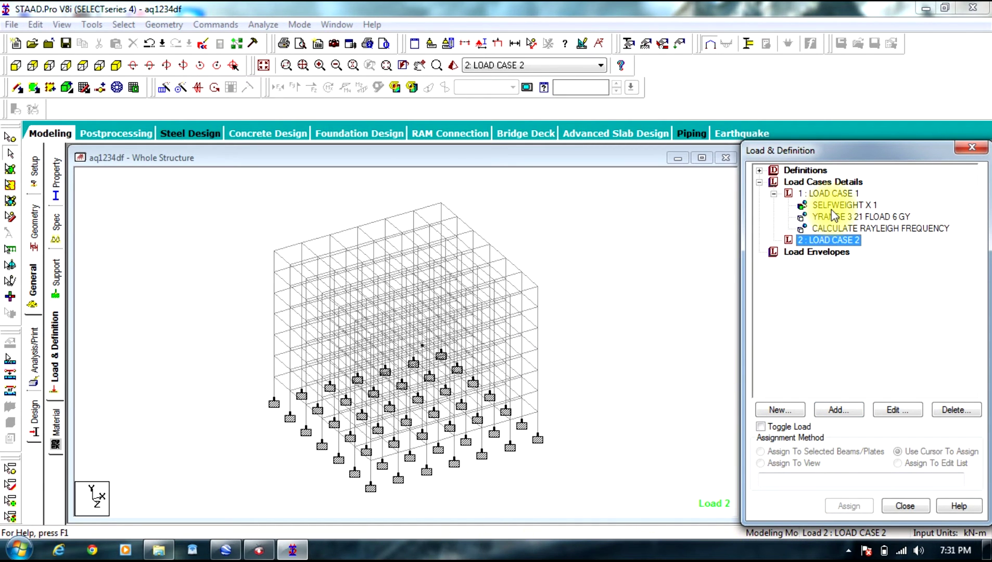
# Delete the Rayleigh item and change LOAD CASE 1's floor load to Global X (YRANGE 3 21 FLOAD 6 GX).
pyautogui.click(880, 228)
pyautogui.click(956, 409)
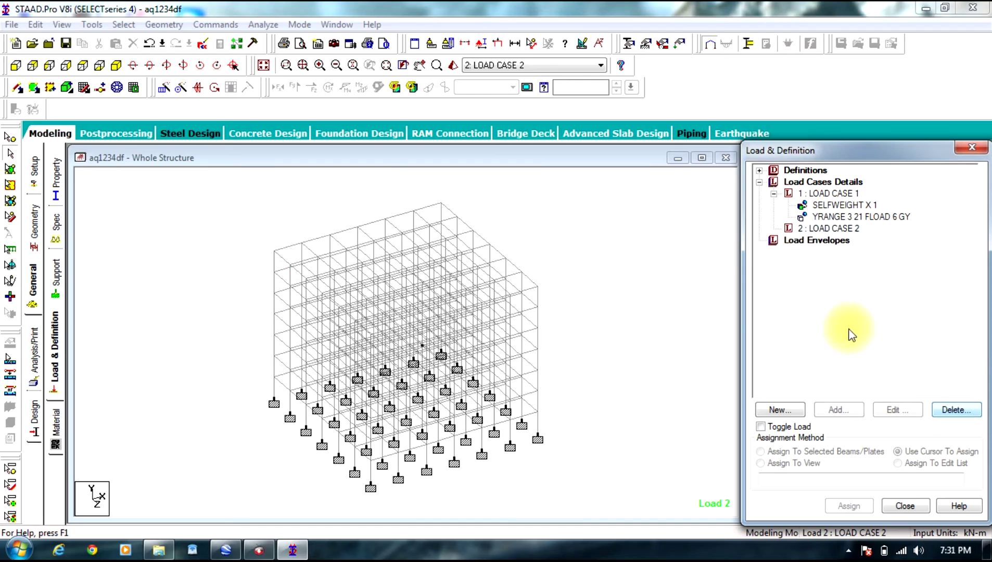
pyautogui.click(833, 216)
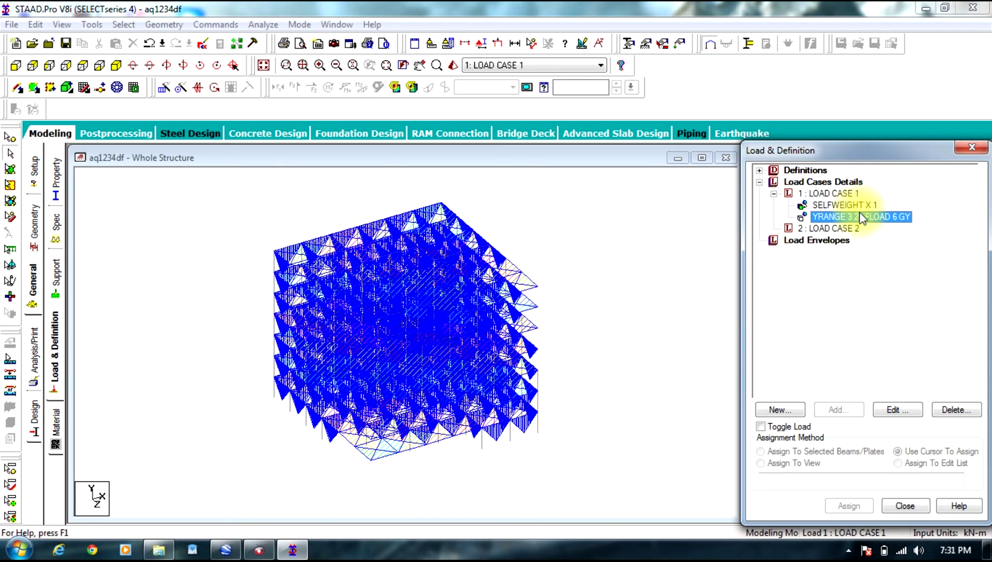
pyautogui.click(893, 410)
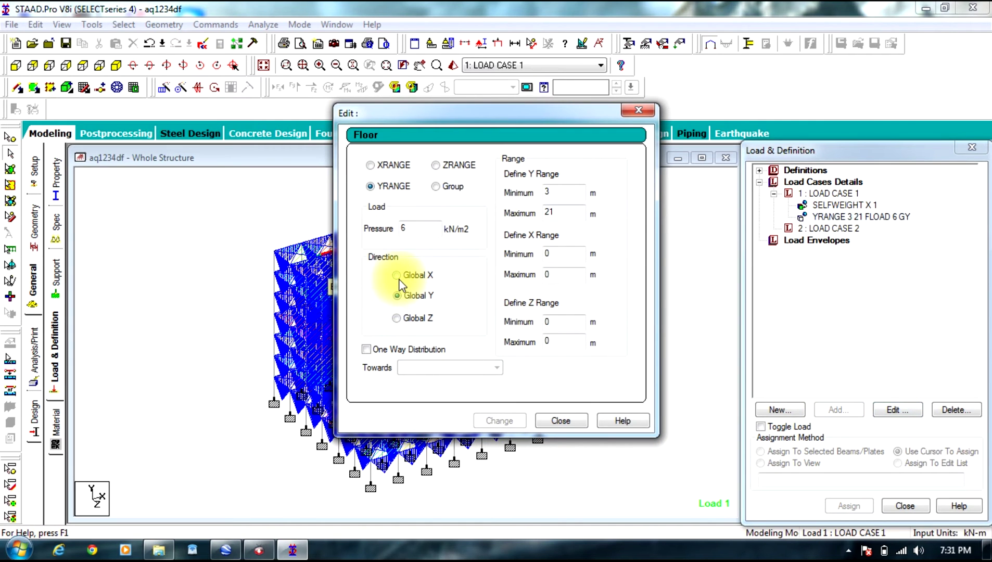
pyautogui.click(397, 276)
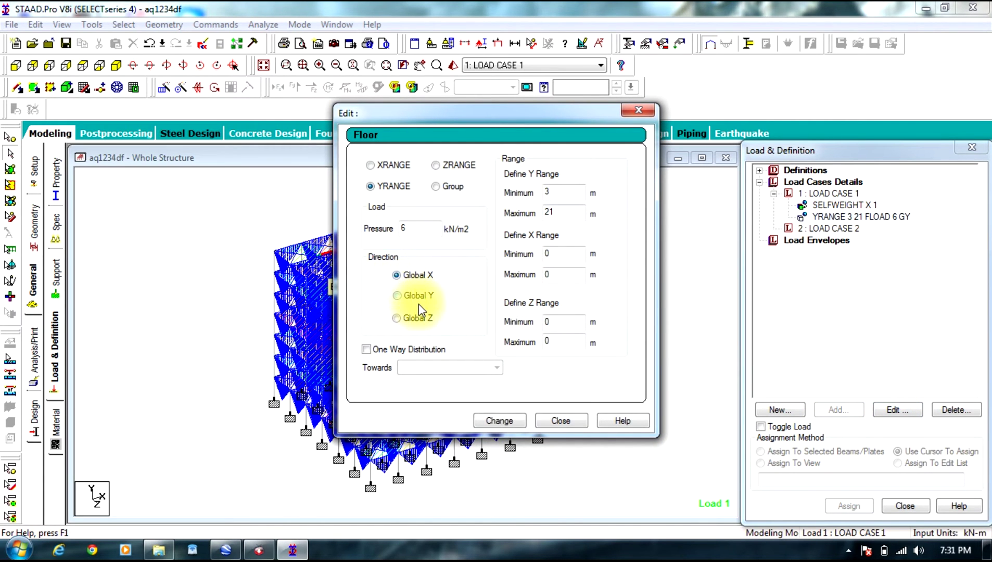
pyautogui.click(494, 422)
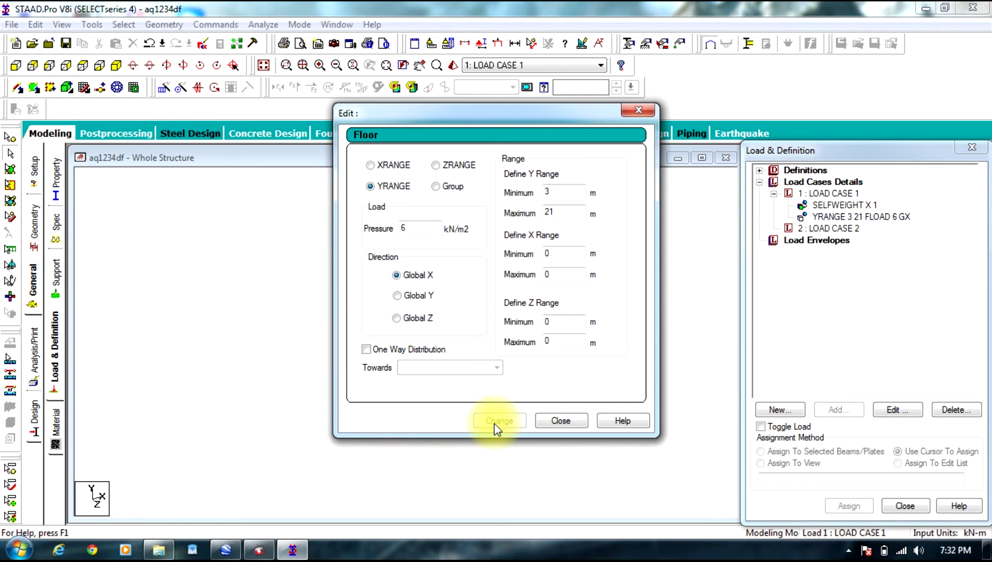
pyautogui.click(553, 422)
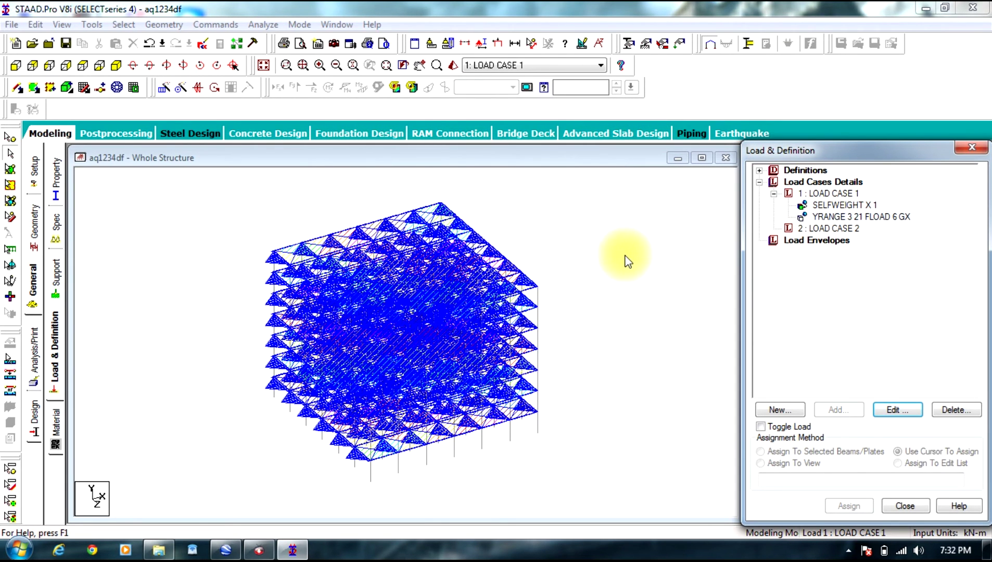
# Re-add Rayleigh frequency to LOAD CASE 1 and make LOAD CASE 2 current.
pyautogui.click(821, 193)
pyautogui.click(833, 410)
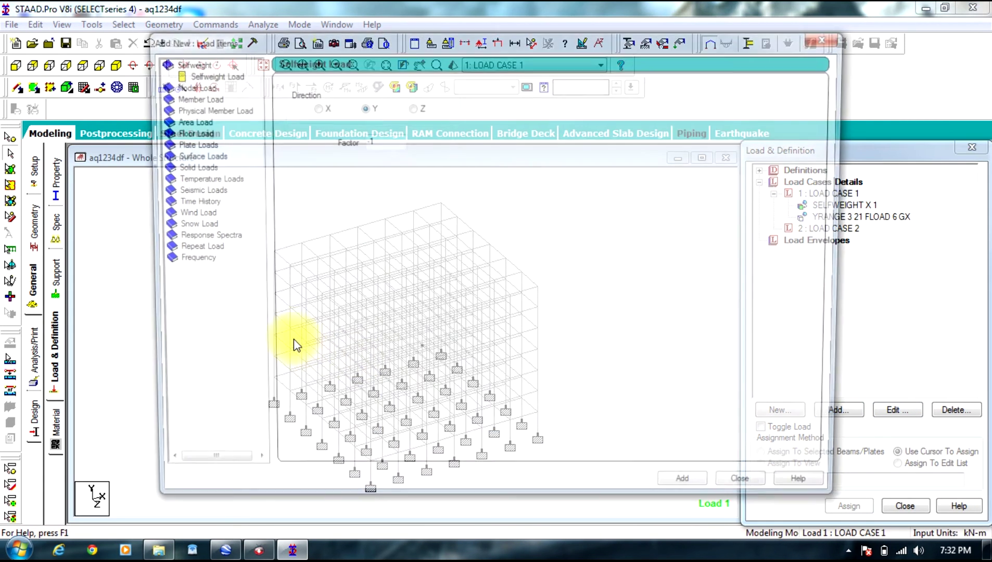
pyautogui.click(202, 261)
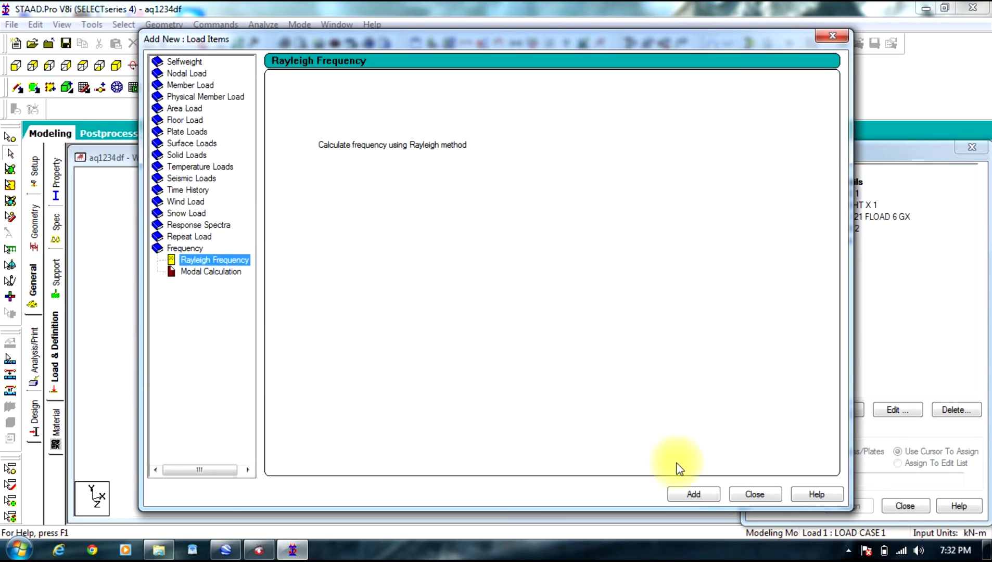
pyautogui.click(693, 493)
pyautogui.click(756, 495)
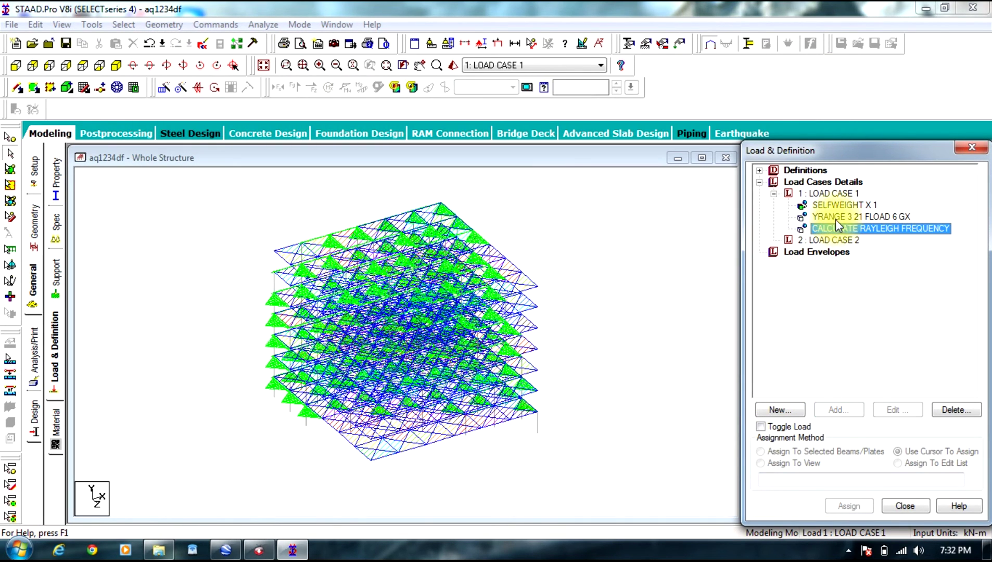
pyautogui.click(828, 240)
# Add a selfweight load in direction Z with factor 1 to LOAD CASE 2.
pyautogui.click(834, 412)
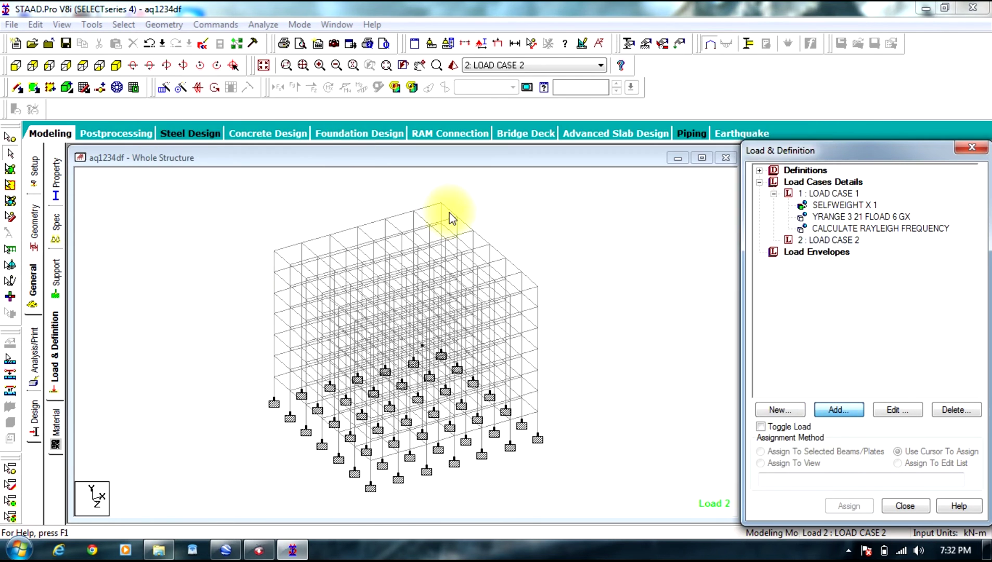
pyautogui.doubleClick(385, 140)
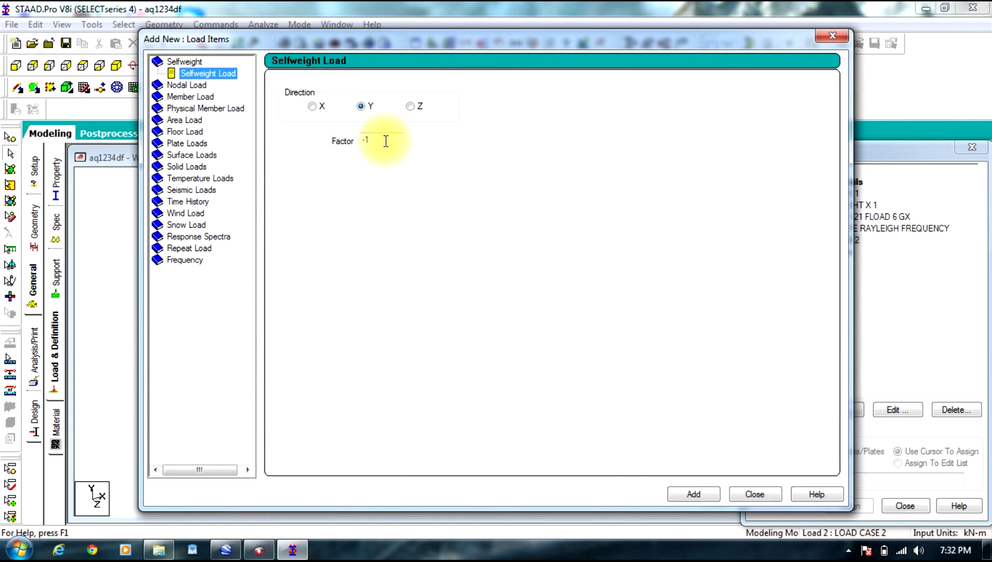
pyautogui.write('1')
pyautogui.click(415, 106)
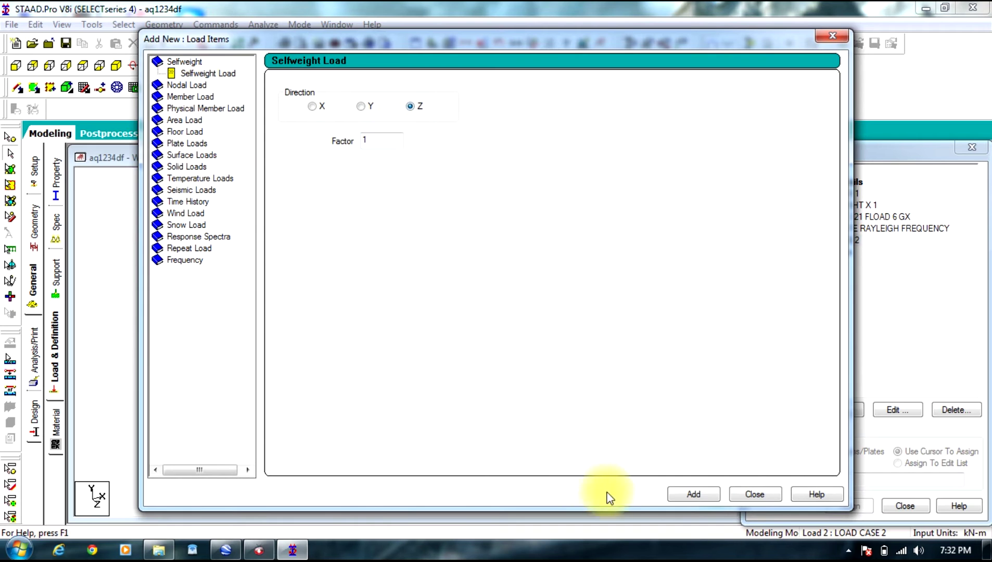
# Add a 3 kN/m2 global-Z floor load with Y range 3 to 21 m.
pyautogui.click(186, 132)
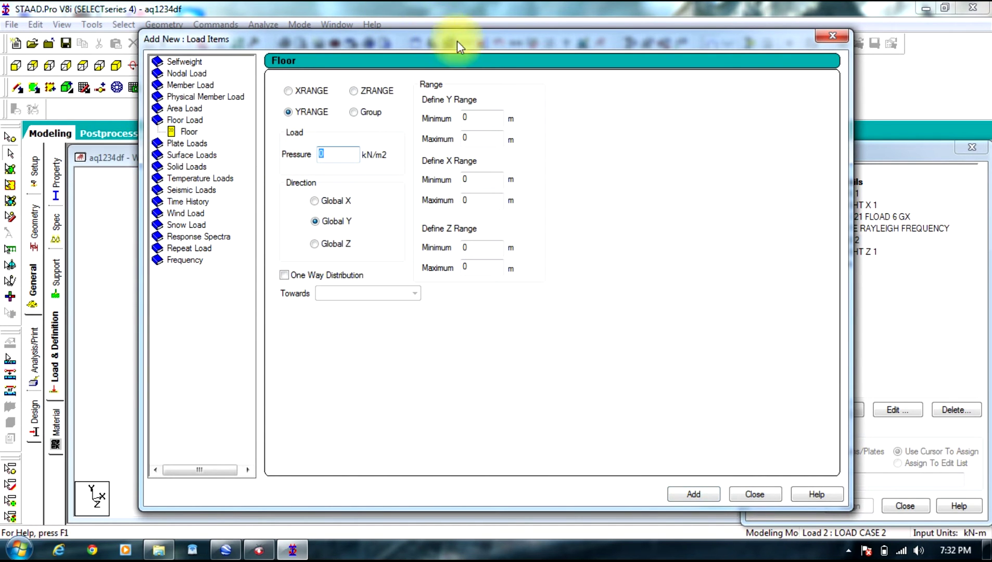
pyautogui.moveTo(459, 47); pyautogui.dragTo(436, 58)
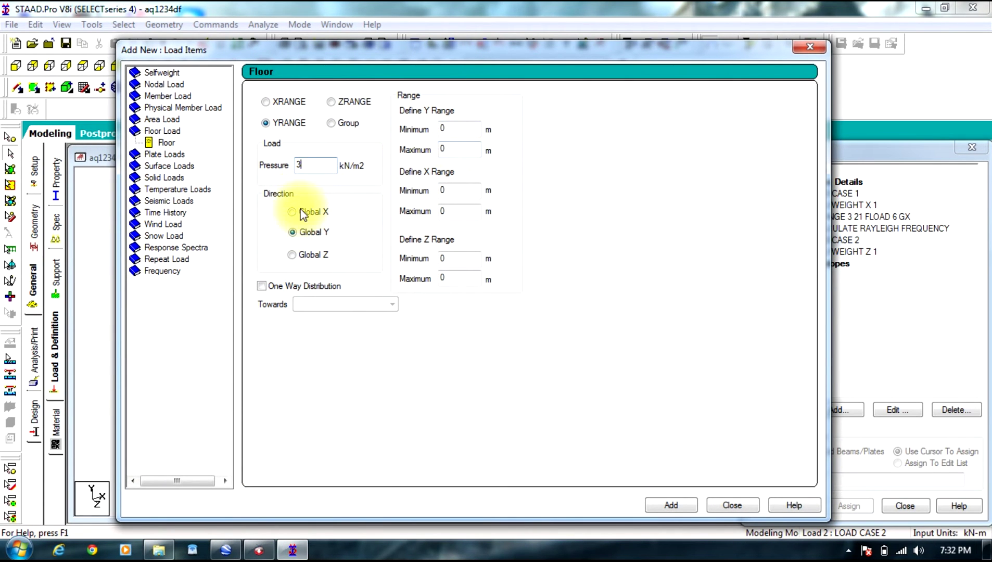
pyautogui.click(298, 257)
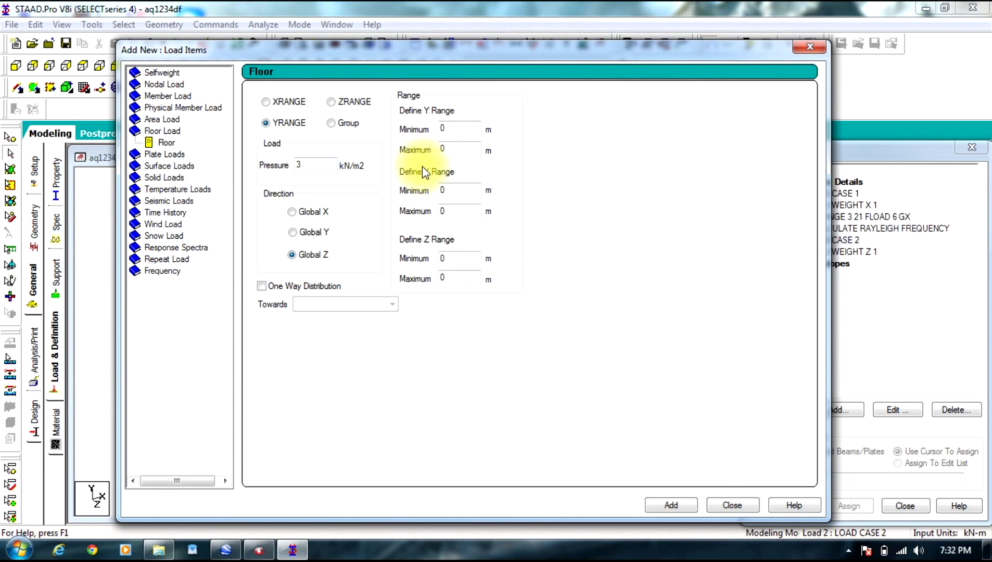
pyautogui.doubleClick(448, 129)
pyautogui.write('3')
pyautogui.doubleClick(449, 149)
pyautogui.write('3')
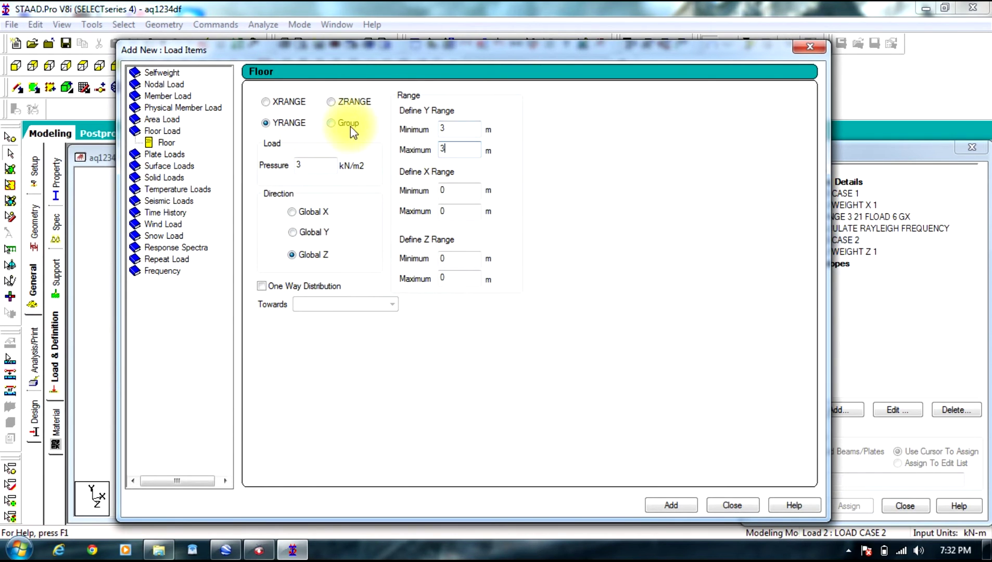
pyautogui.press('BackSpace')
pyautogui.write('21')
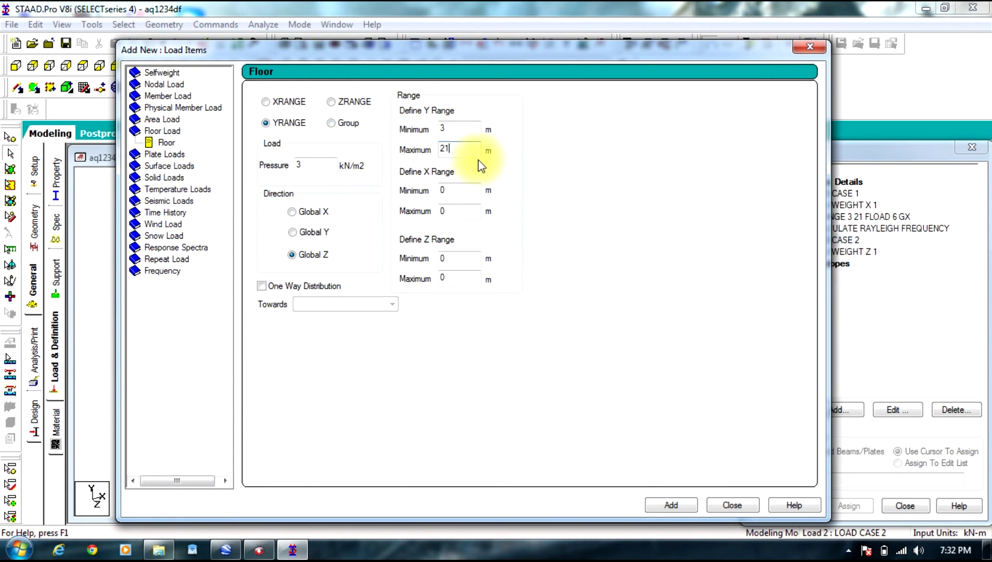
pyautogui.click(671, 508)
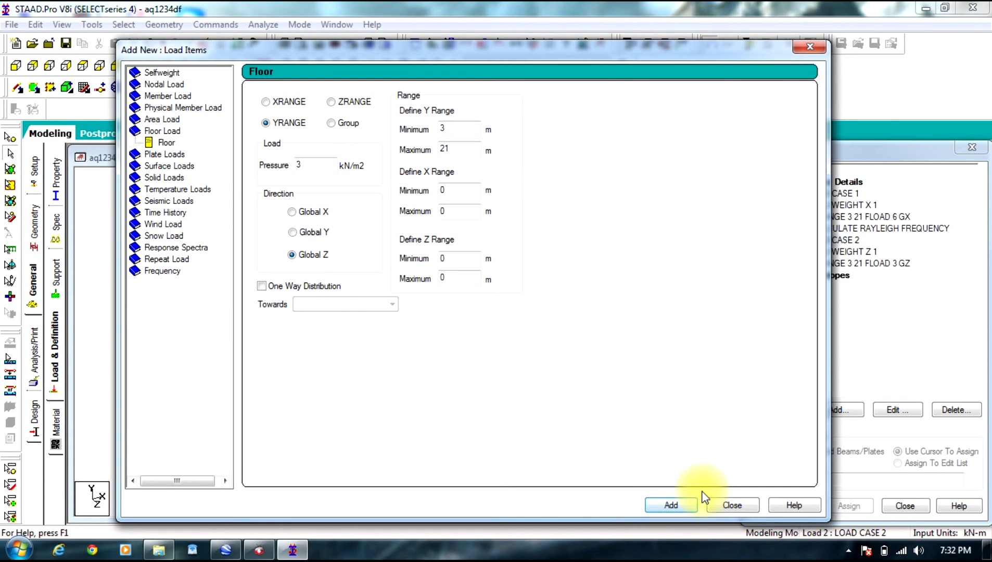
pyautogui.click(714, 505)
# Assign the SELFWEIGHT Z 1 load to all 931 members of the structure.
pyautogui.click(852, 251)
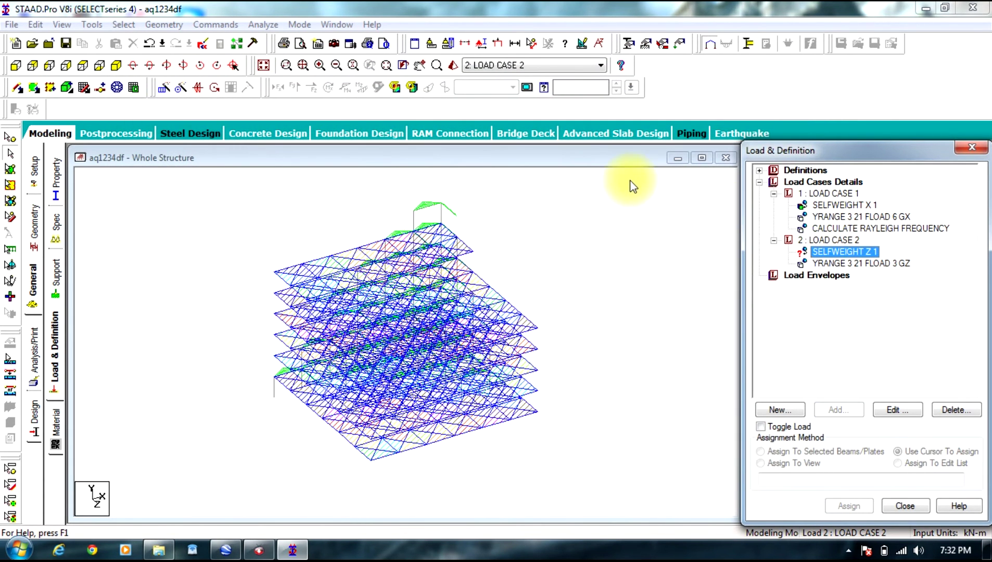
pyautogui.click(405, 356)
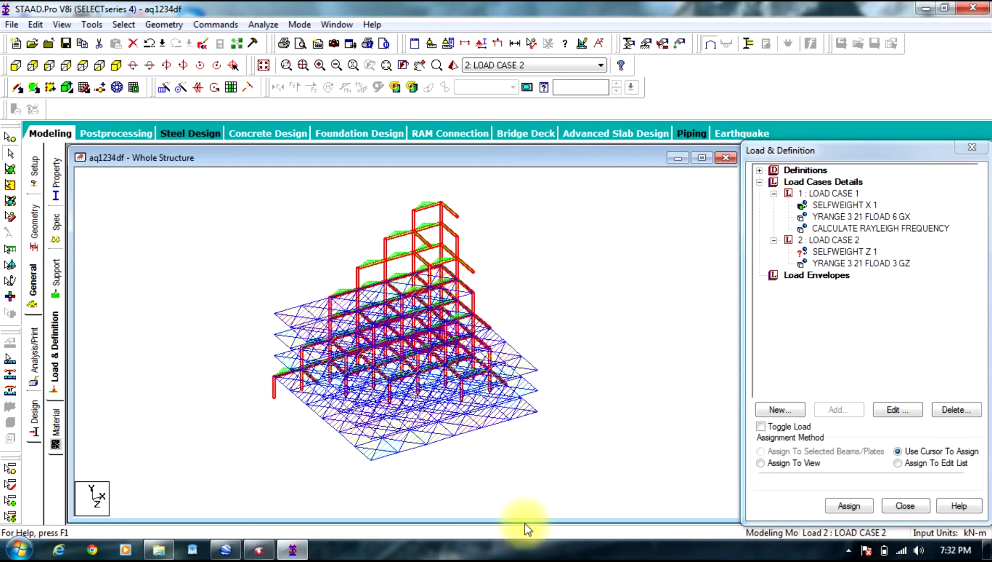
pyautogui.click(849, 506)
pyautogui.click(823, 452)
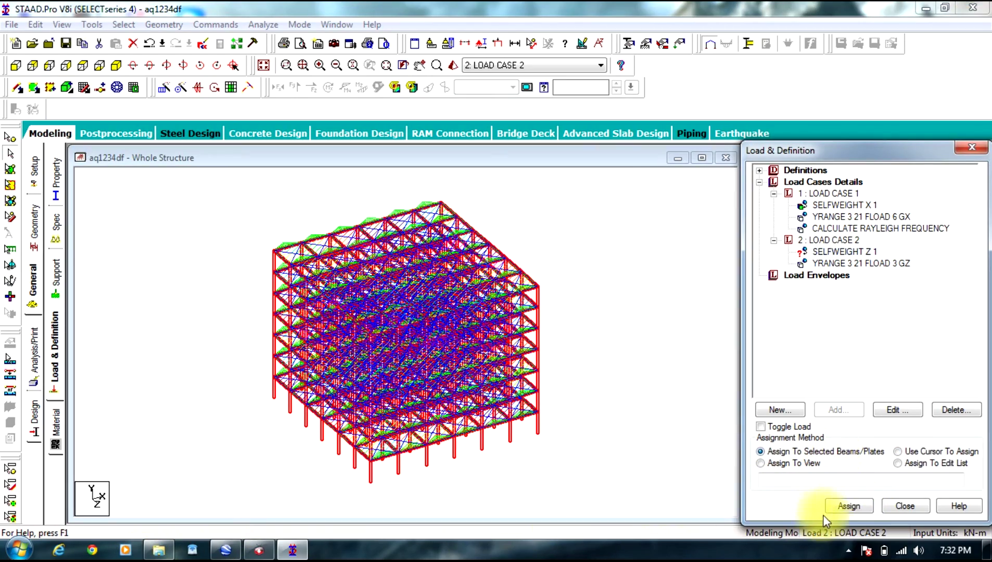
pyautogui.click(847, 506)
pyautogui.click(870, 371)
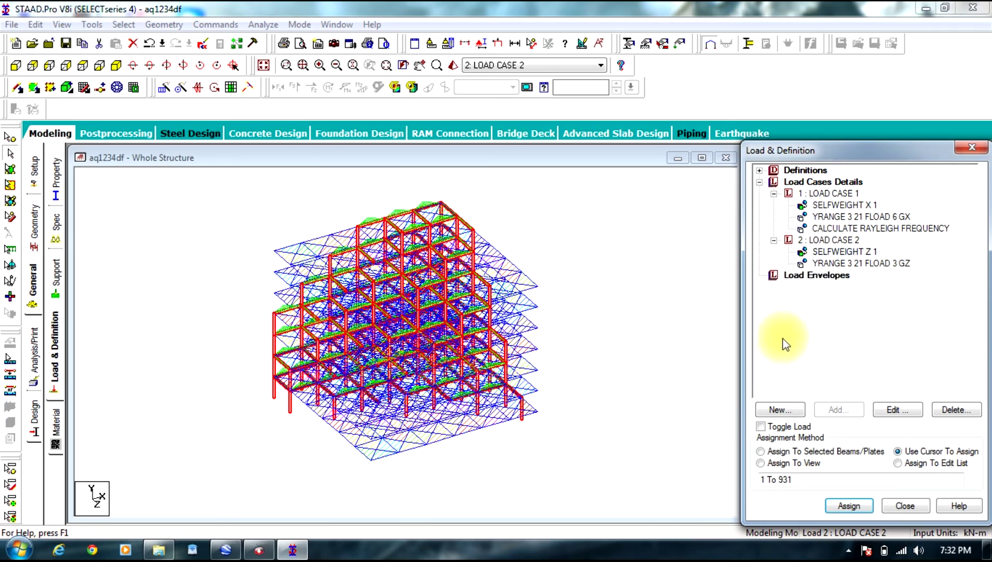
# Add a Calculate Rayleigh Frequency item to LOAD CASE 2 and save the file.
pyautogui.click(815, 241)
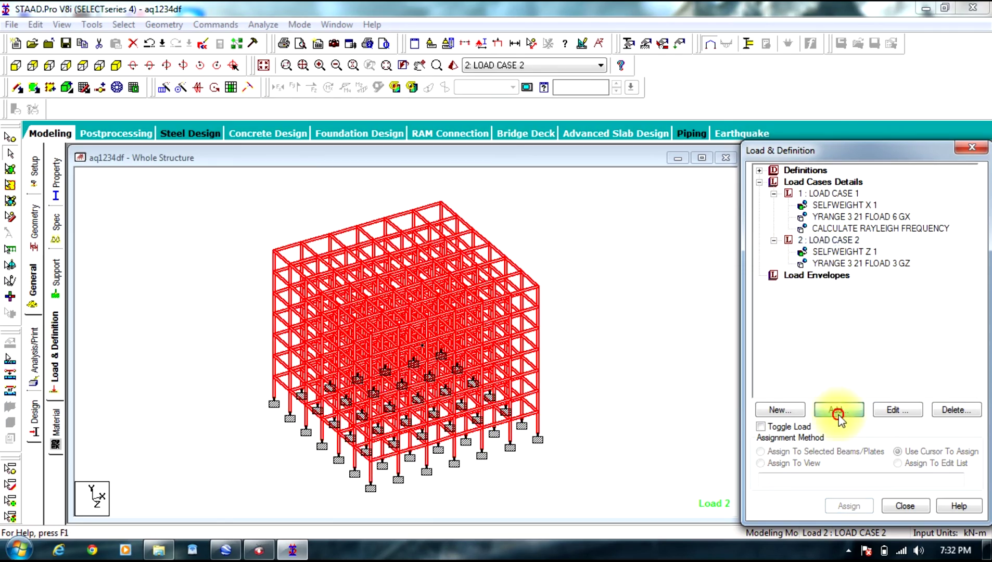
pyautogui.click(836, 410)
pyautogui.click(187, 260)
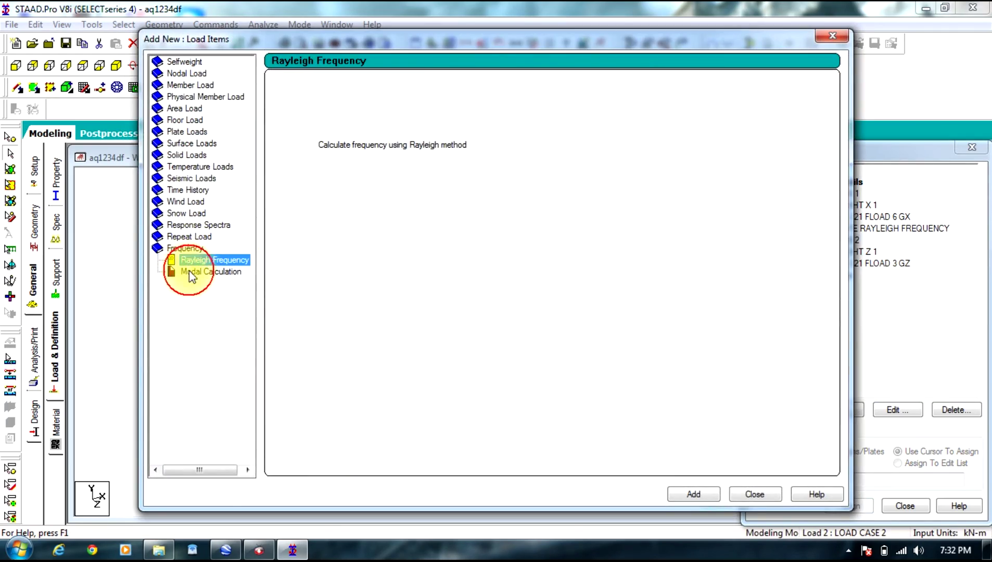
pyautogui.click(692, 495)
pyautogui.click(746, 493)
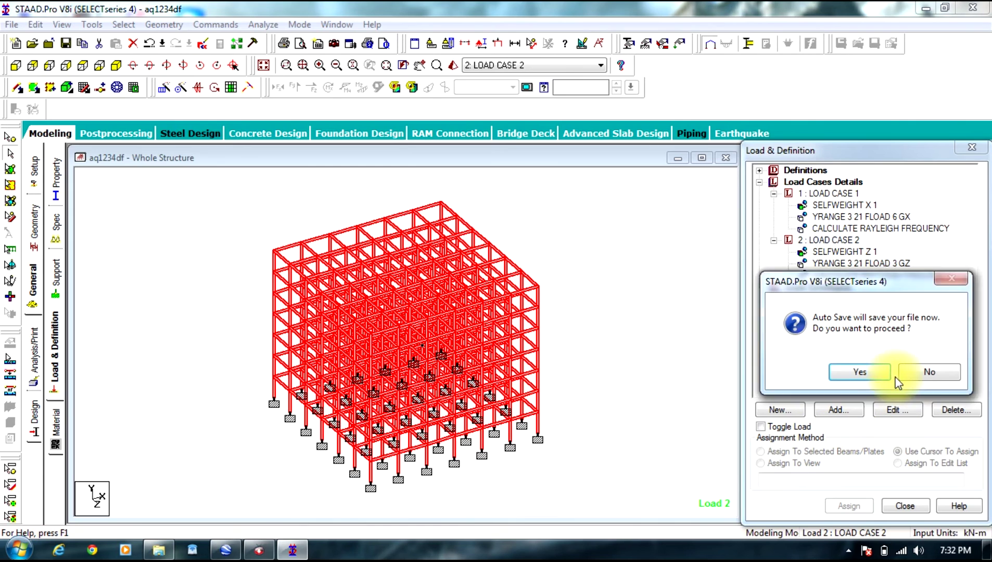
pyautogui.click(866, 371)
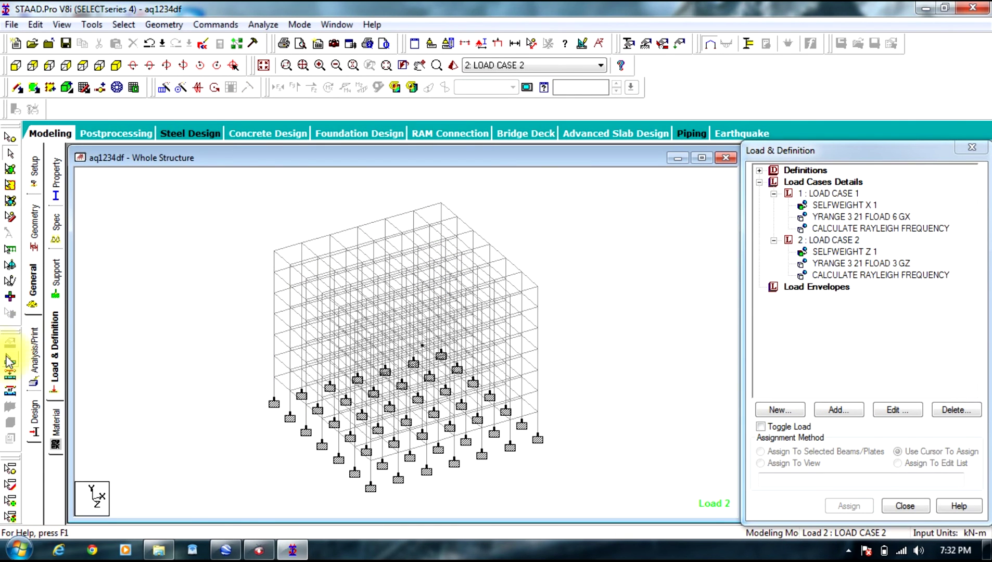
# Add a PERFORM ANALYSIS command from the Analysis/Print commands.
pyautogui.click(29, 357)
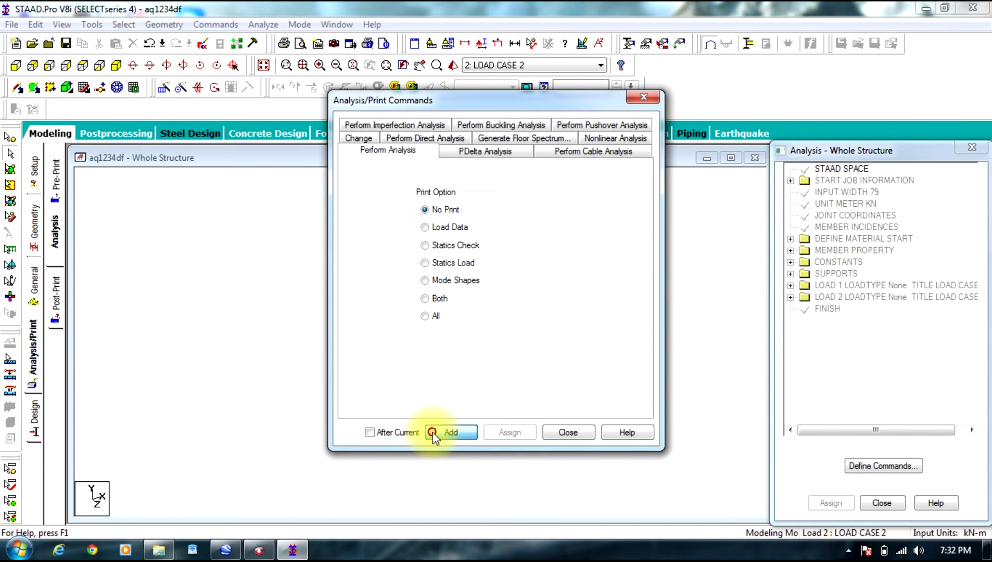
pyautogui.click(451, 433)
pyautogui.click(552, 437)
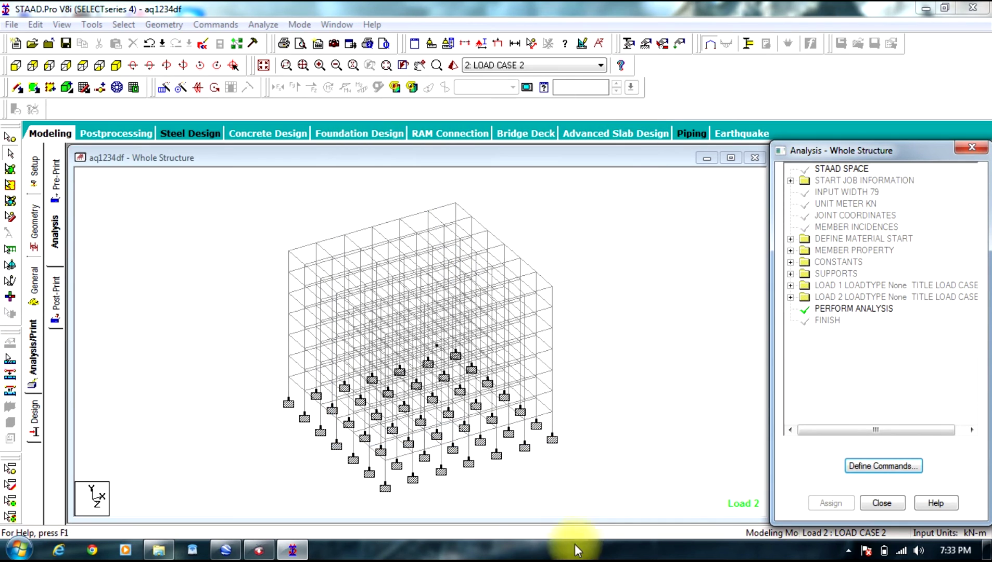
# Save the model, run the analysis, and choose to view the output file afterwards.
pyautogui.click(266, 25)
pyautogui.click(271, 42)
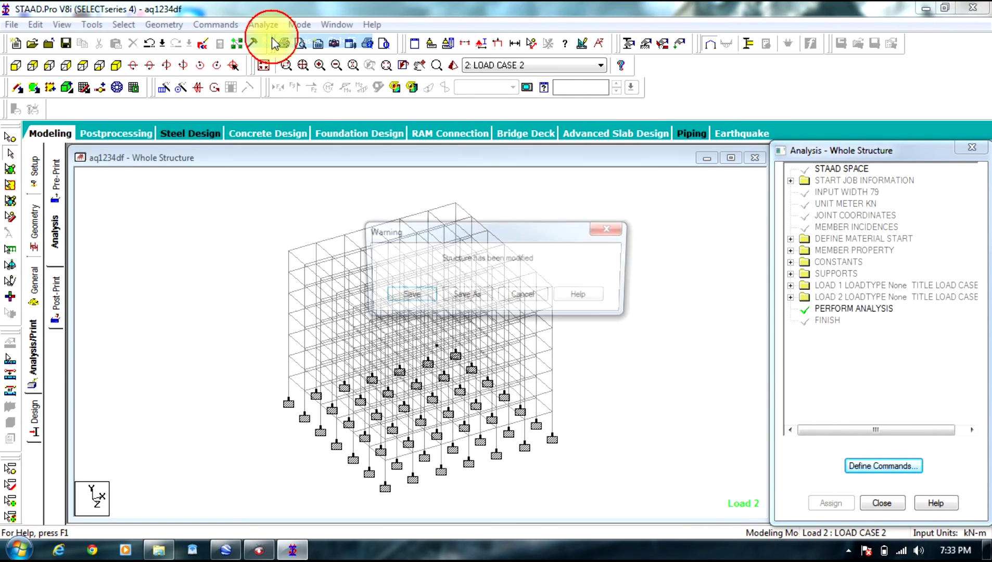
pyautogui.click(407, 297)
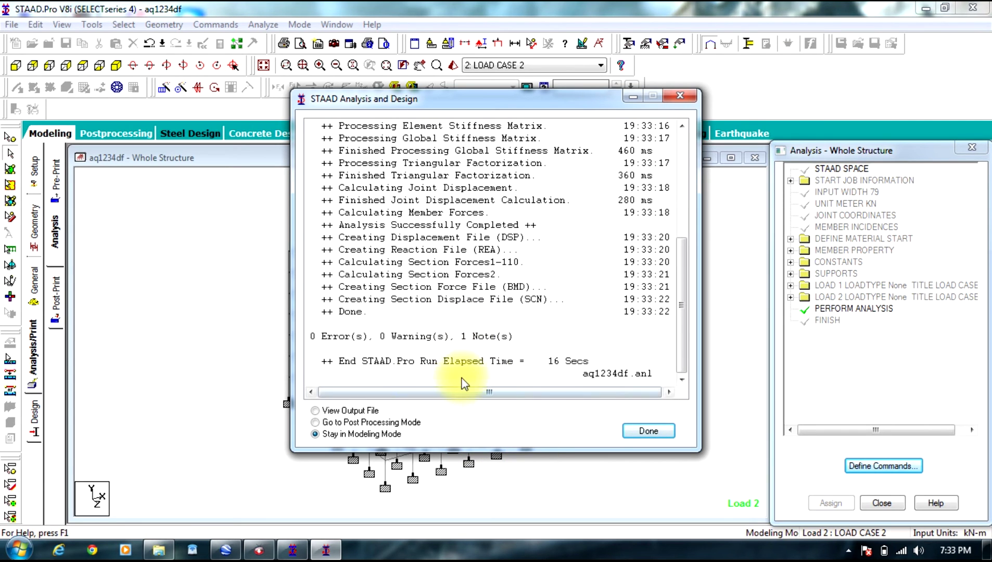
pyautogui.click(341, 411)
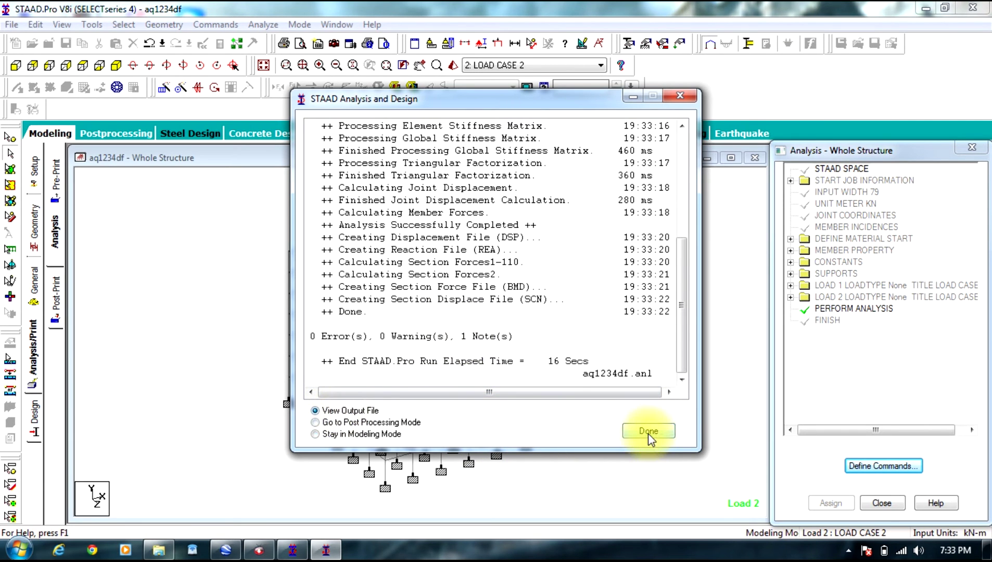
# Open the output file and scroll down to loading 1's Rayleigh frequency of 0.68997 CPS.
pyautogui.click(648, 432)
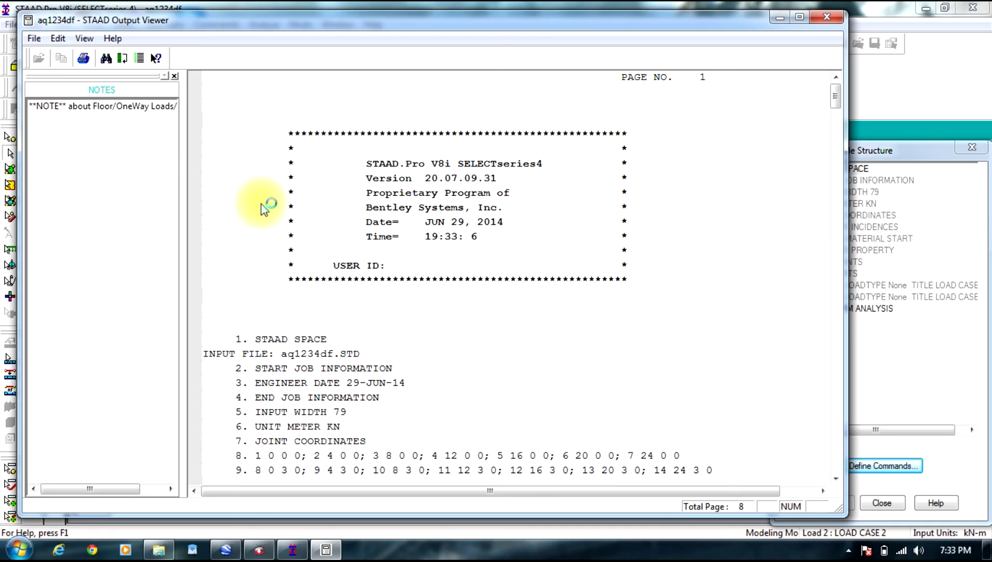
pyautogui.scroll(-20, 262, 206)
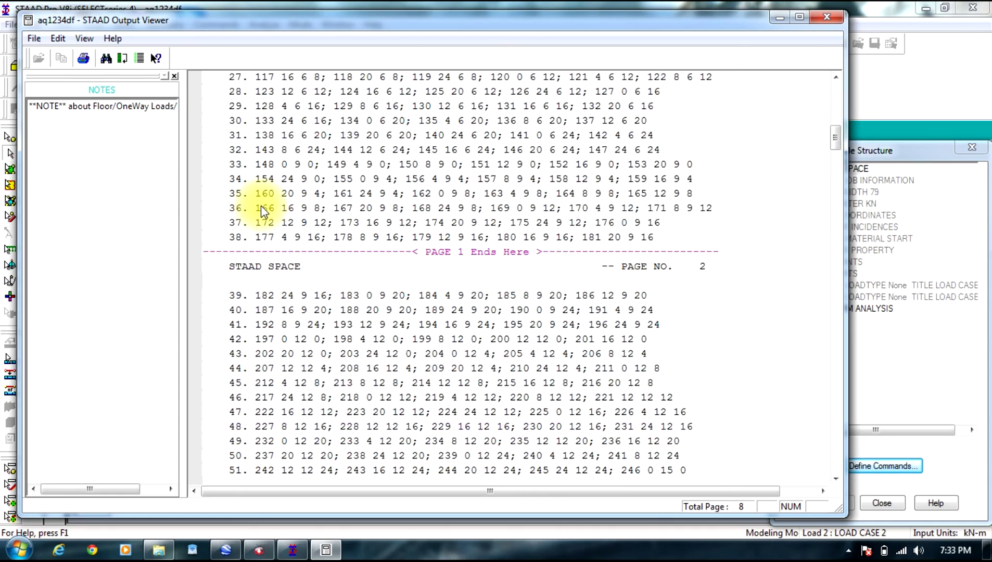
pyautogui.scroll(-20, 268, 216)
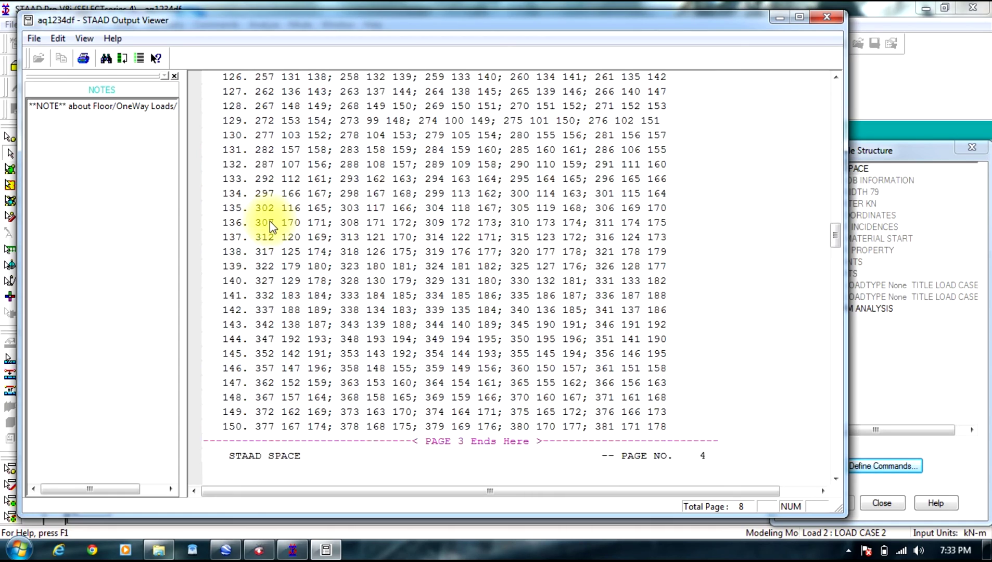
pyautogui.scroll(-20, 269, 220)
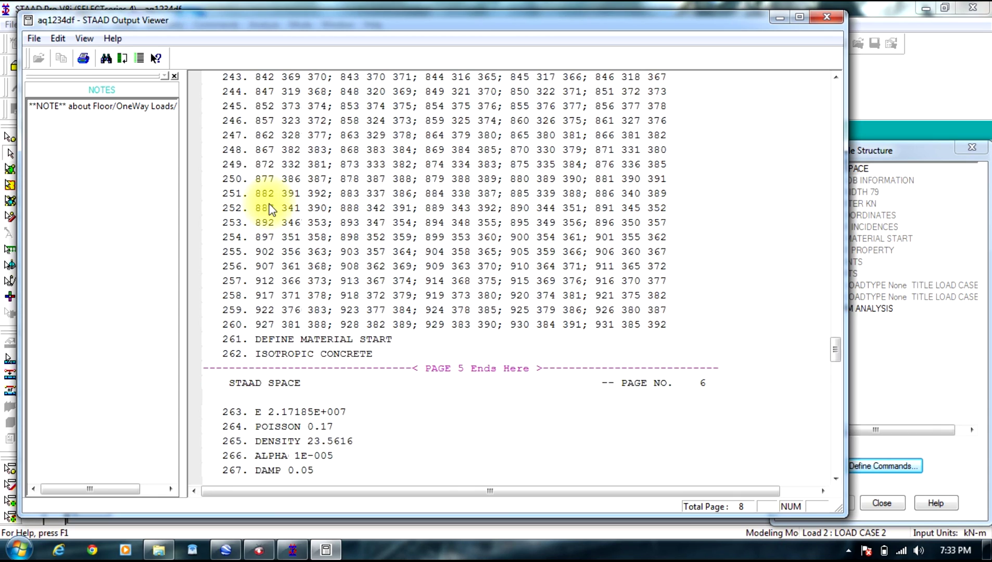
pyautogui.scroll(-6, 269, 207)
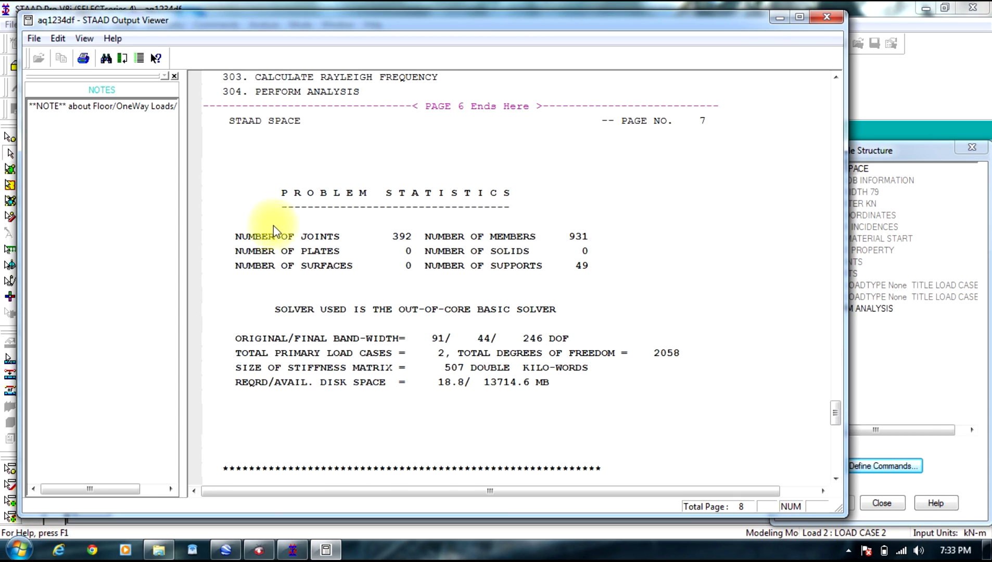
pyautogui.scroll(-5, 328, 302)
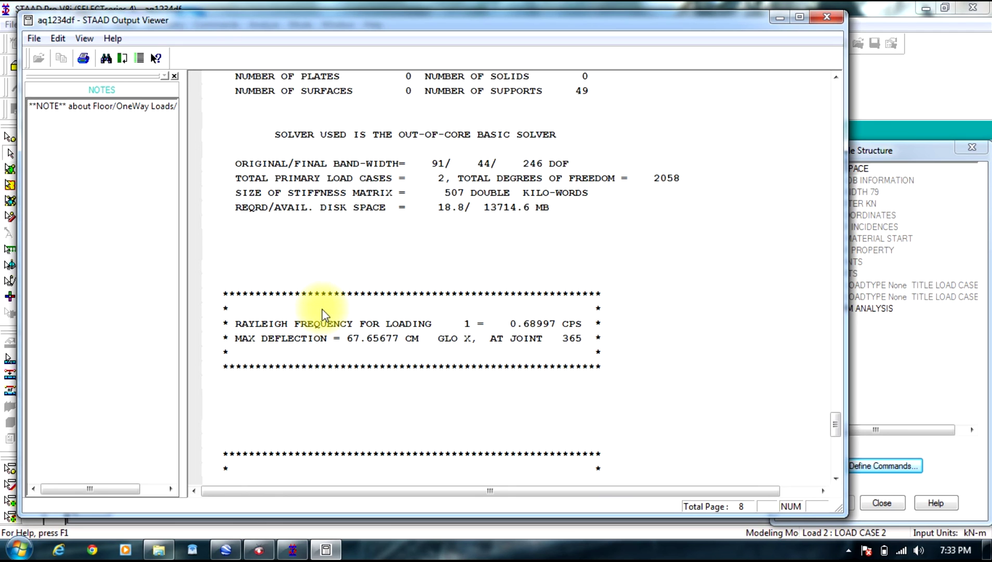
pyautogui.scroll(-2, 323, 312)
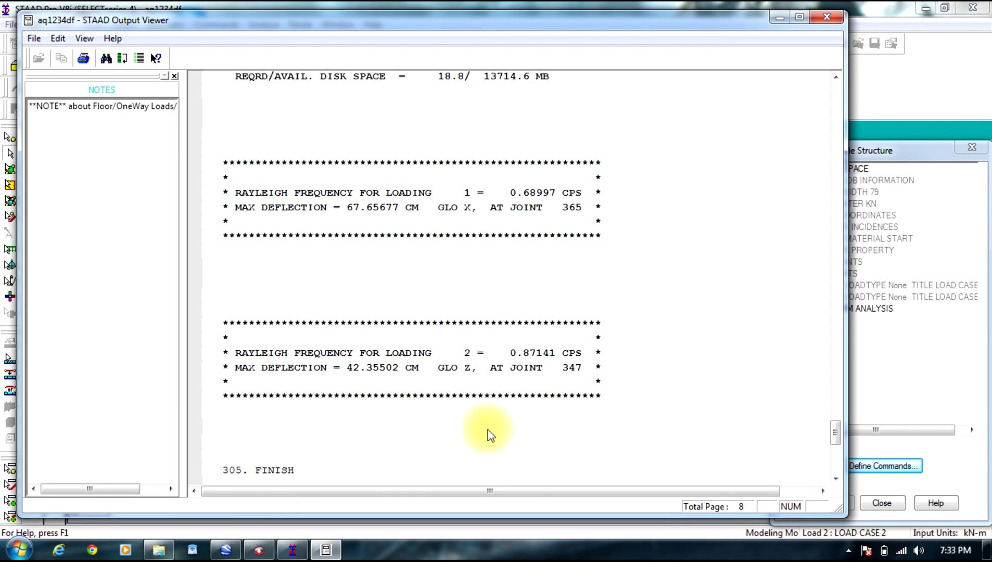
# Scroll further to show loading 2's 0.87141 CPS Rayleigh frequency next to loading 1's.
pyautogui.scroll(-2, 497, 361)
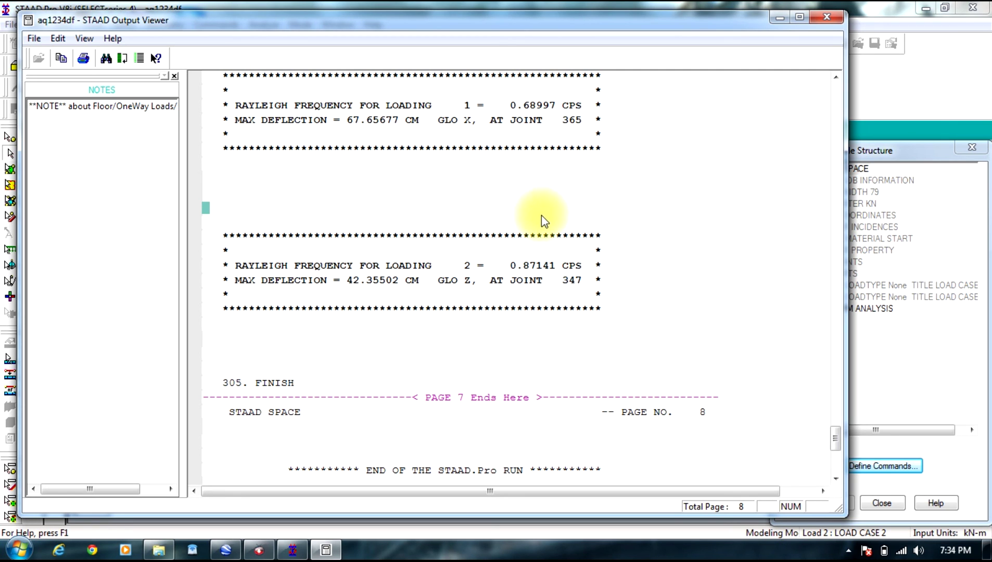
pyautogui.click(632, 357)
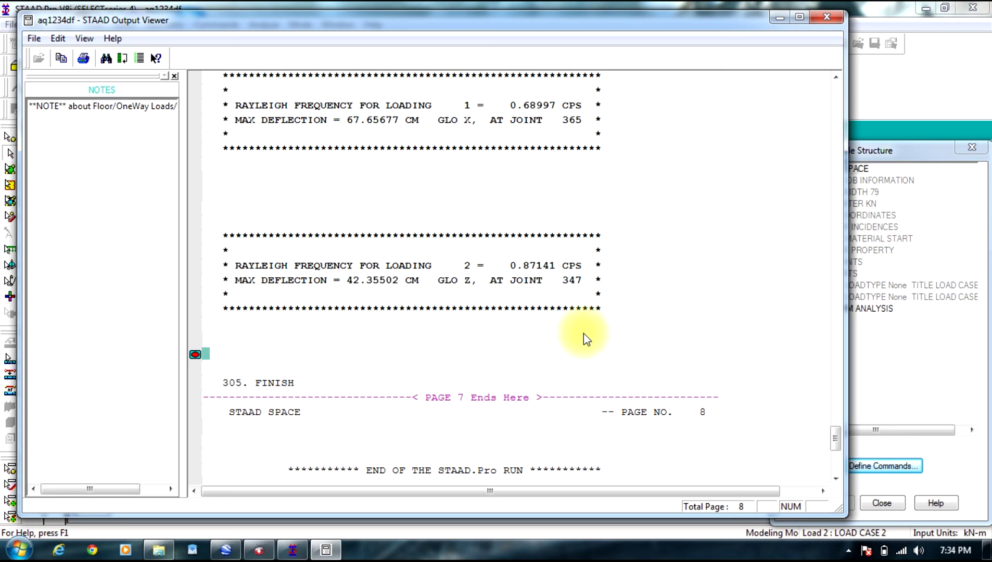